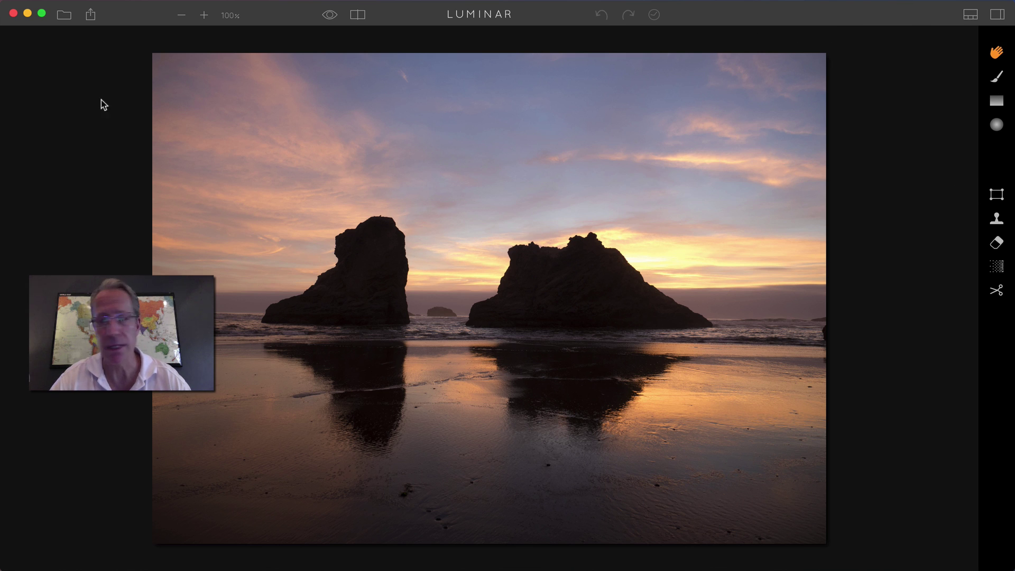
Step: Zoom the photo in to 100%, then back out to fit the window
{"action": "left_click", "coordinate": [91, 15]}
{"action": "left_click", "coordinate": [91, 16]}
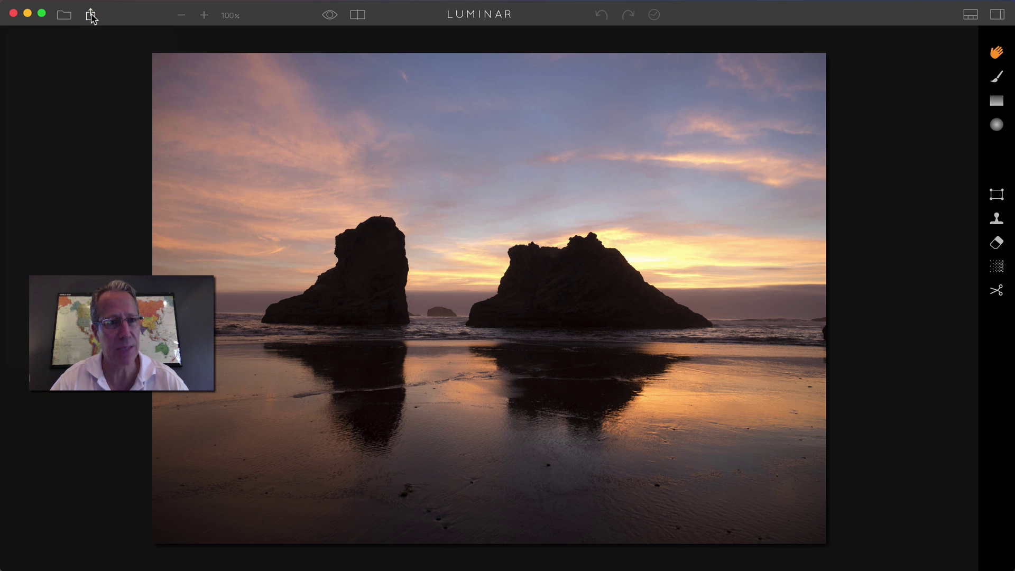
{"action": "left_click", "coordinate": [203, 15]}
{"action": "left_click", "coordinate": [203, 15]}
{"action": "left_click", "coordinate": [182, 15]}
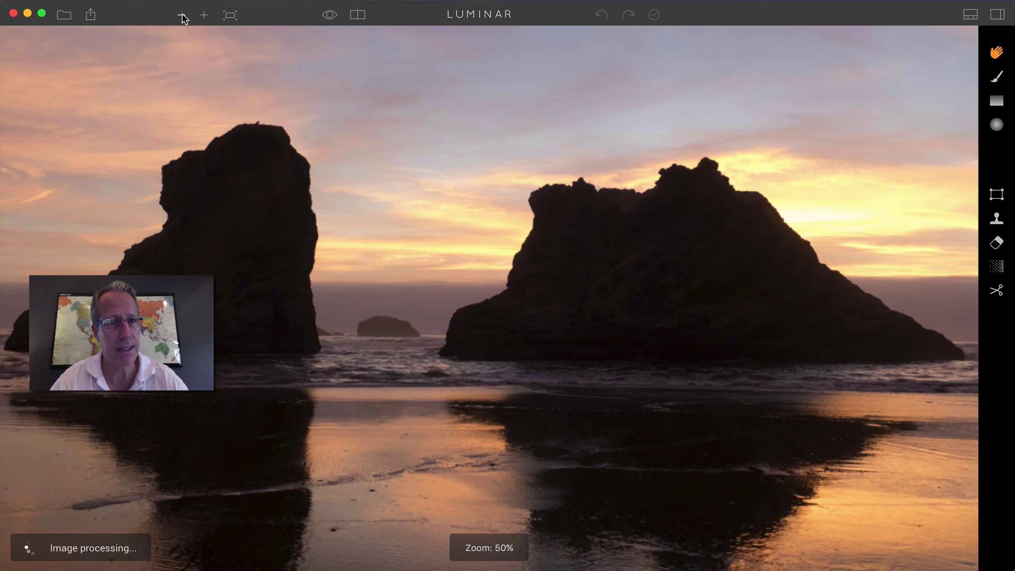
{"action": "left_click", "coordinate": [227, 17]}
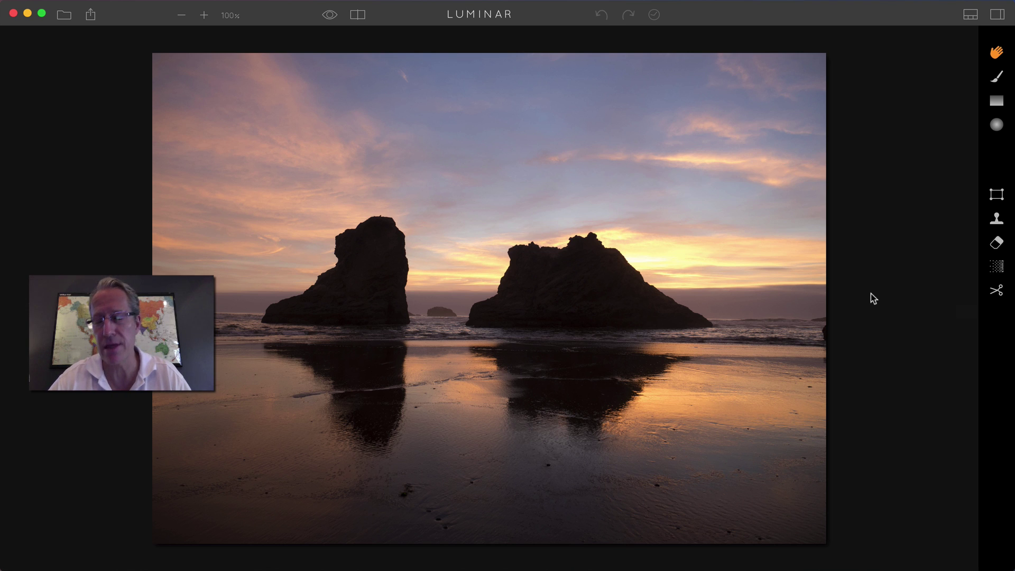
Step: Show and hide the filters panel, histogram and layers, then reveal the preset strip
{"action": "left_click", "coordinate": [998, 14]}
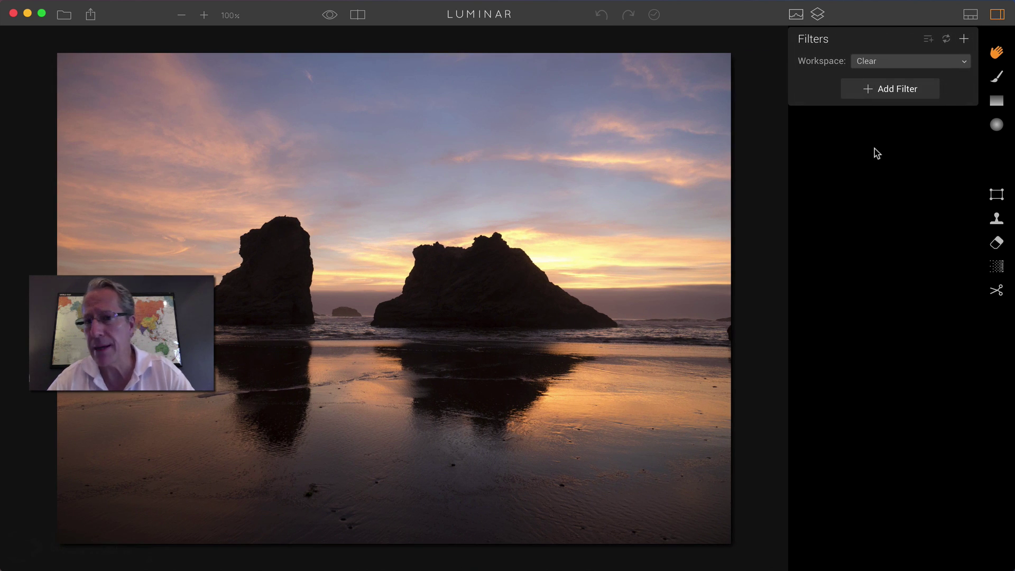
{"action": "left_click", "coordinate": [795, 17]}
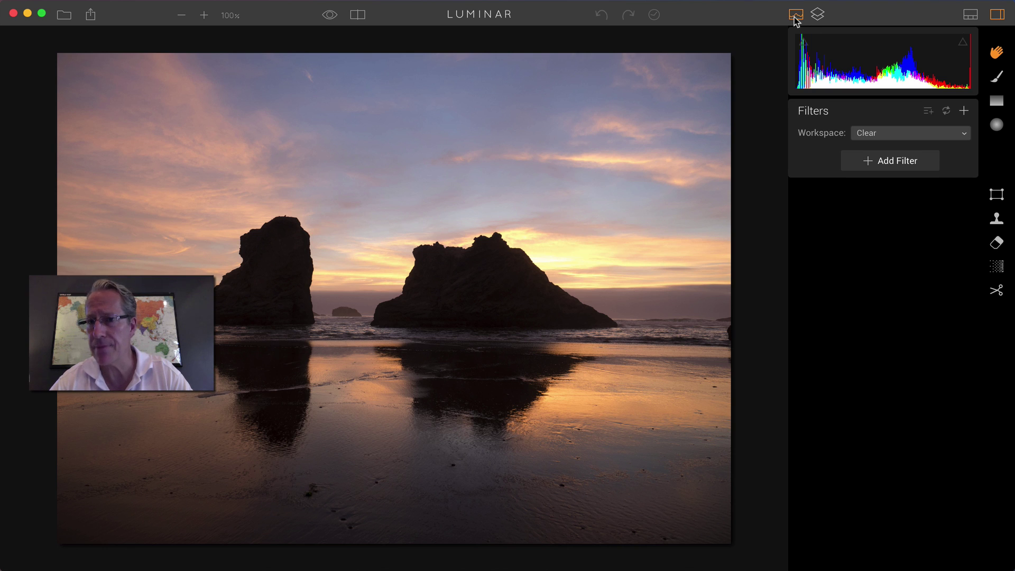
{"action": "left_click", "coordinate": [817, 14]}
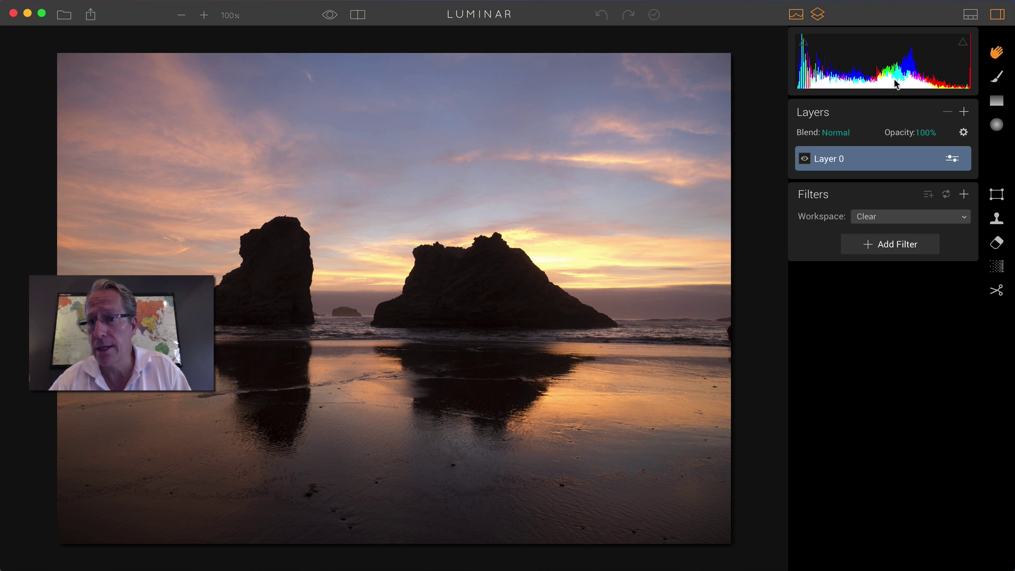
{"action": "left_click", "coordinate": [818, 15]}
{"action": "left_click", "coordinate": [796, 16]}
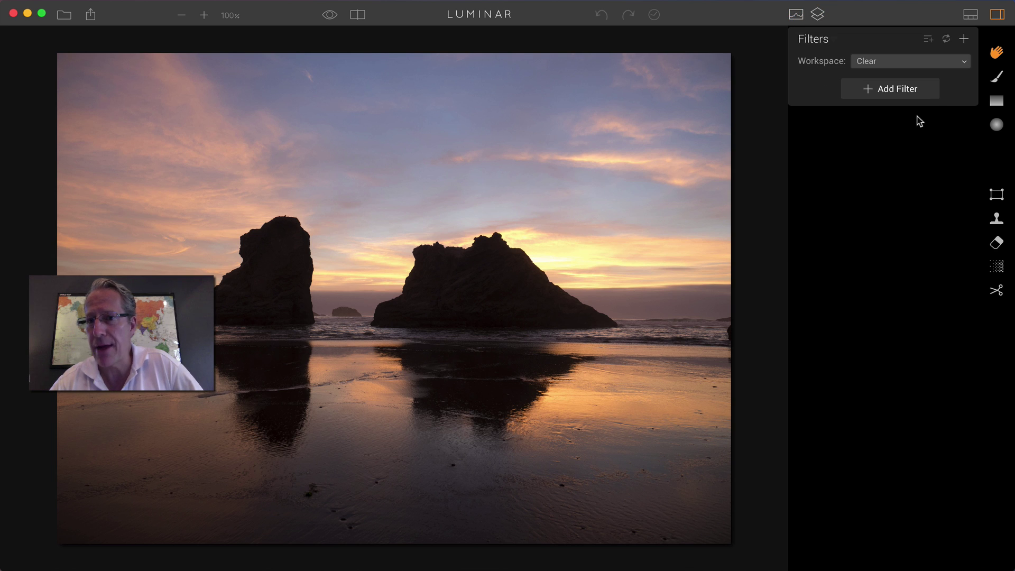
{"action": "left_click", "coordinate": [998, 15]}
{"action": "left_click", "coordinate": [971, 15]}
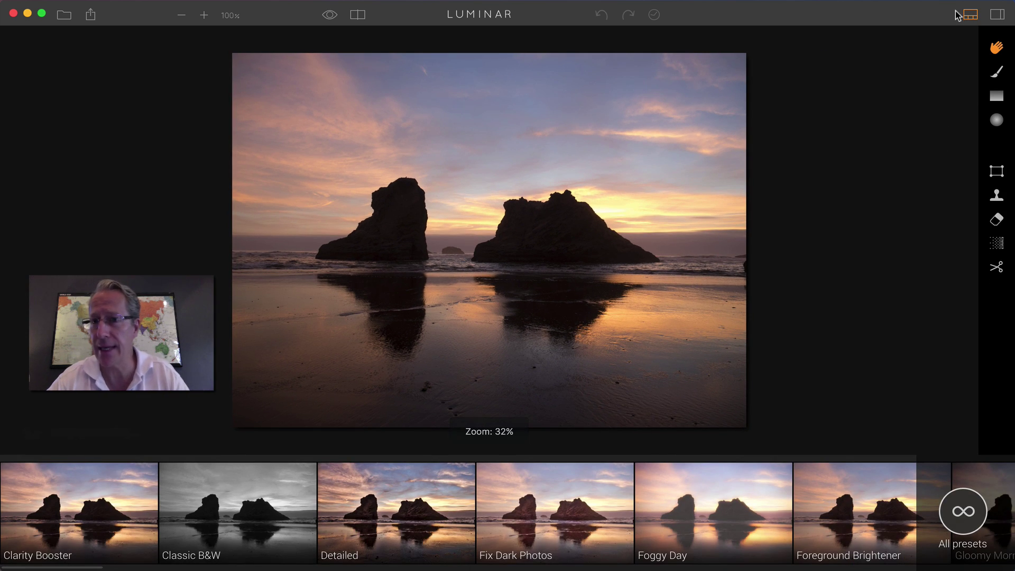
Step: Switch presets to the Basic category and browse previews like Sky Enhancer, Soft & Airy and Vivid
{"action": "left_click", "coordinate": [945, 512]}
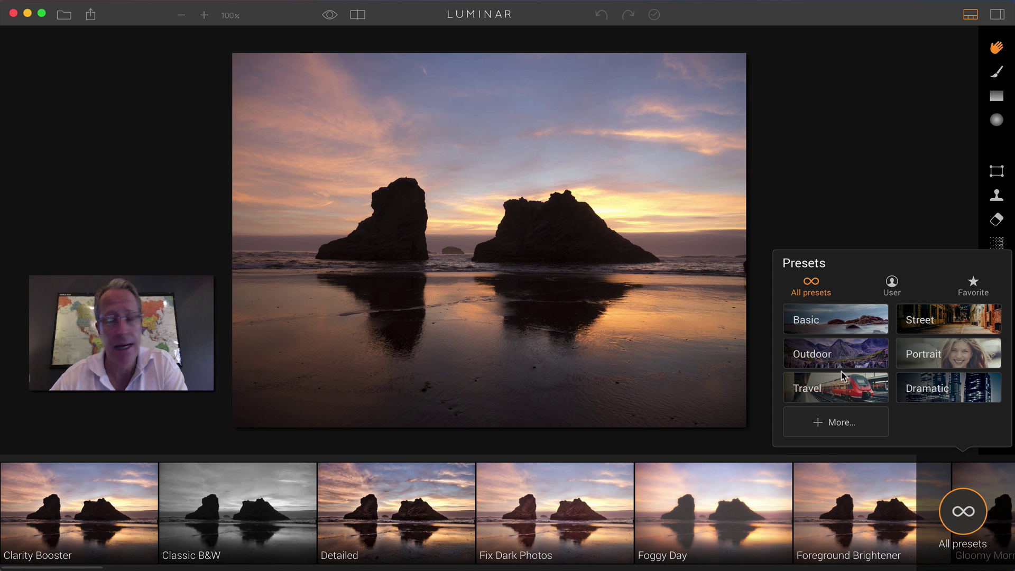
{"action": "left_click", "coordinate": [837, 320]}
{"action": "scroll", "coordinate": [791, 519], "scroll_direction": "right", "scroll_amount": 15}
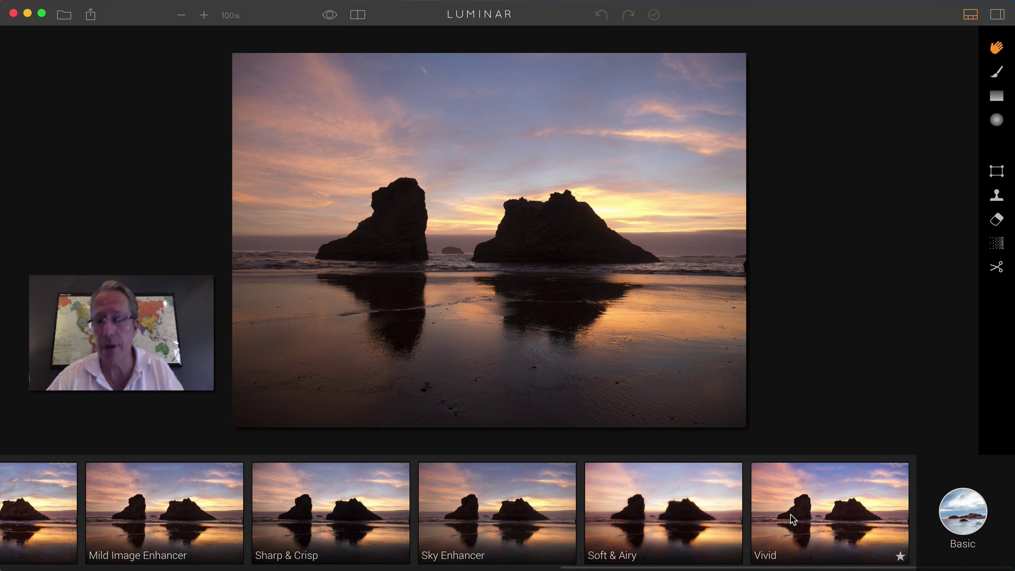
{"action": "left_click", "coordinate": [667, 508]}
{"action": "scroll", "coordinate": [612, 499], "scroll_direction": "left", "scroll_amount": 10}
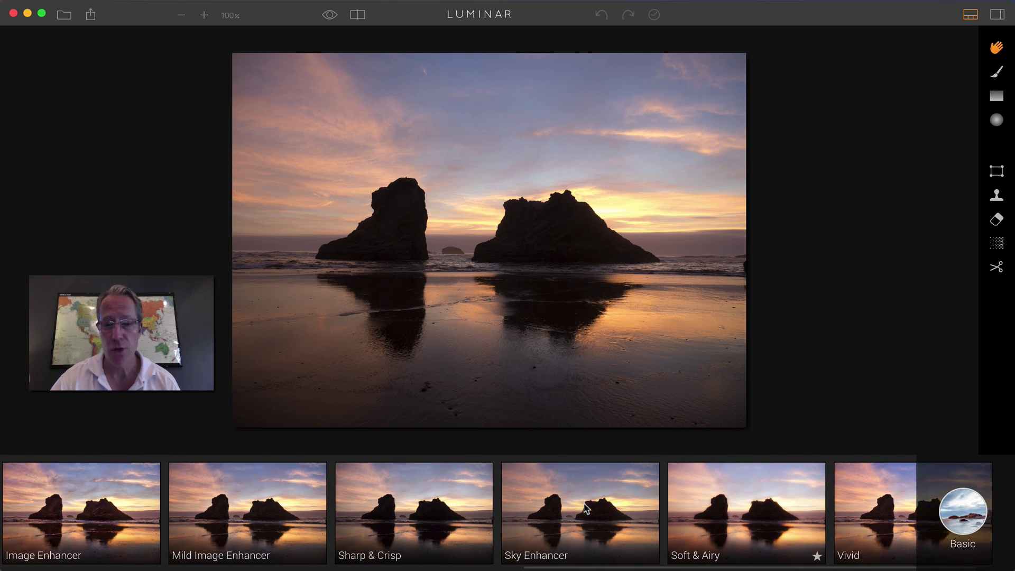
{"action": "scroll", "coordinate": [585, 509], "scroll_direction": "left", "scroll_amount": 4}
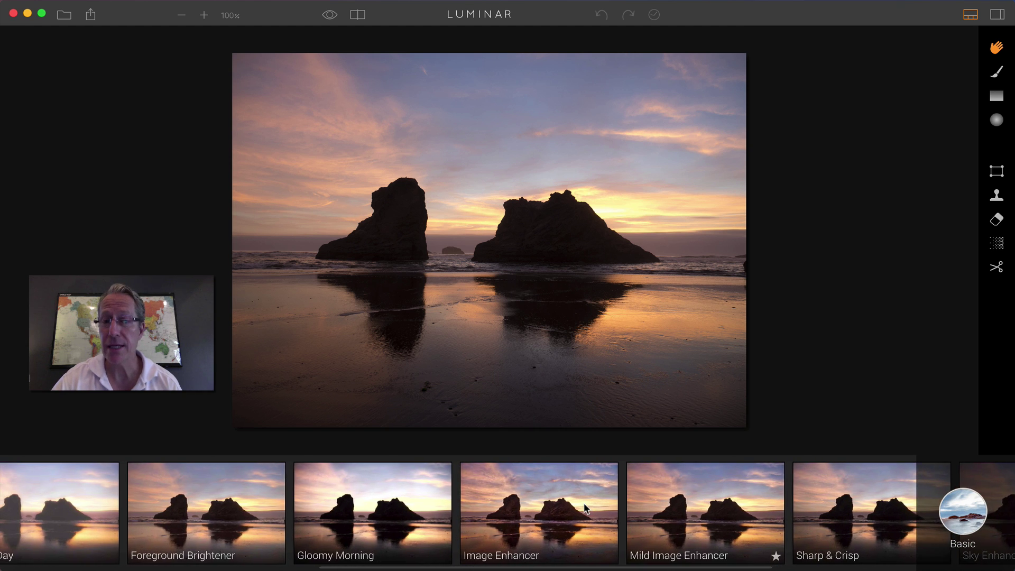
{"action": "scroll", "coordinate": [586, 508], "scroll_direction": "right", "scroll_amount": 10}
{"action": "scroll", "coordinate": [586, 509], "scroll_direction": "right", "scroll_amount": 3}
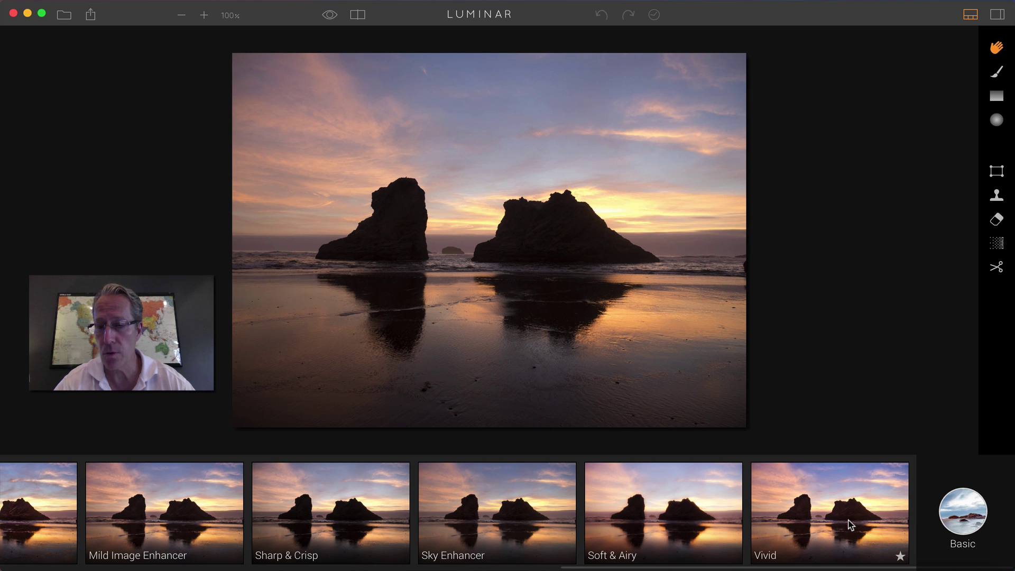
Step: Apply the Vivid preset at amount 93 and hide the preset strip
{"action": "left_click", "coordinate": [850, 525]}
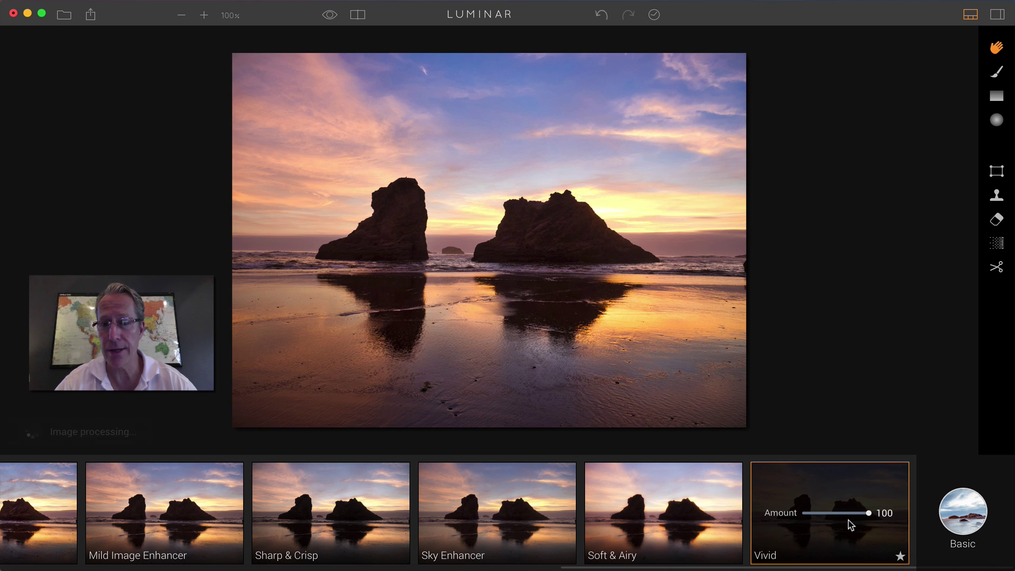
{"action": "left_click_drag", "start_coordinate": [868, 513], "coordinate": [894, 518]}
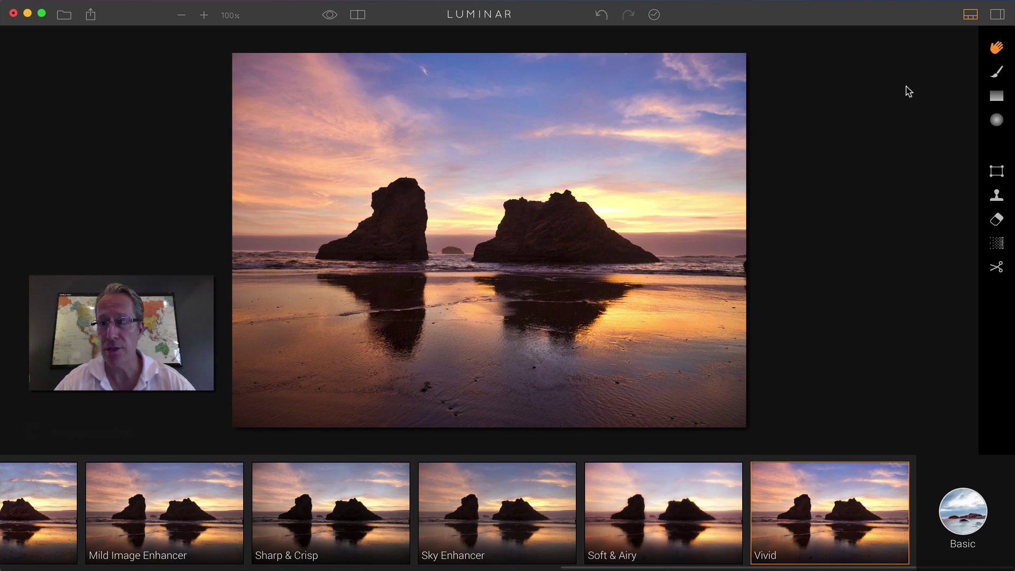
{"action": "left_click", "coordinate": [971, 15]}
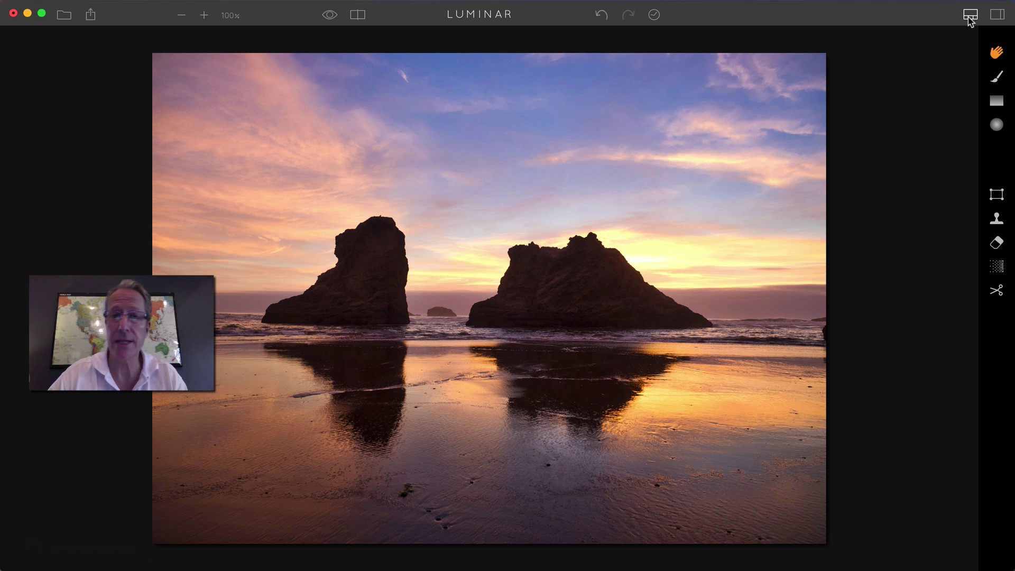
Step: Tune Vivid's filters: Exposure 0.54, Smart Tone 17, Shadows 28, Vibrance 31, Polarizing 31
{"action": "left_click", "coordinate": [998, 14]}
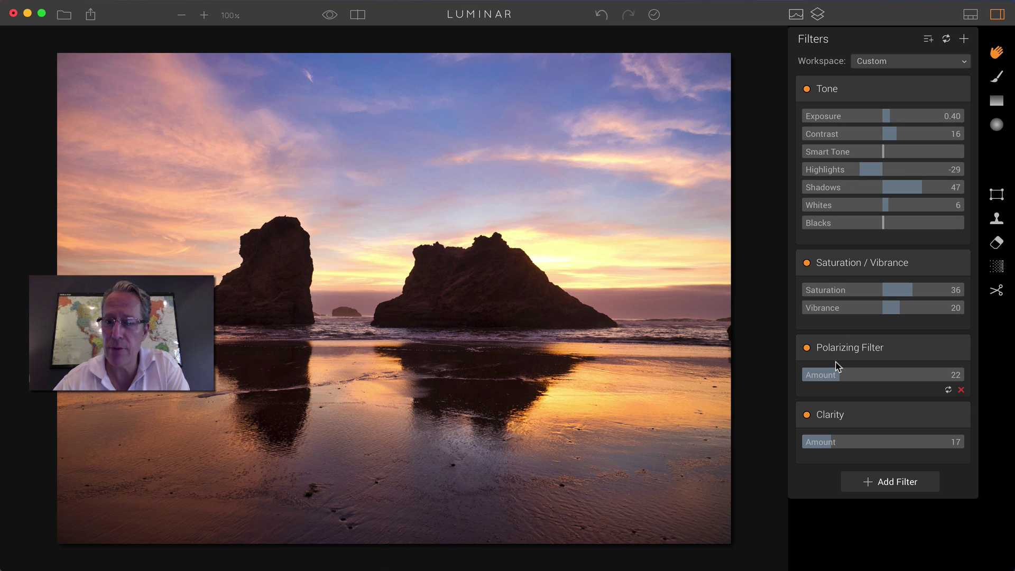
{"action": "left_click", "coordinate": [833, 448]}
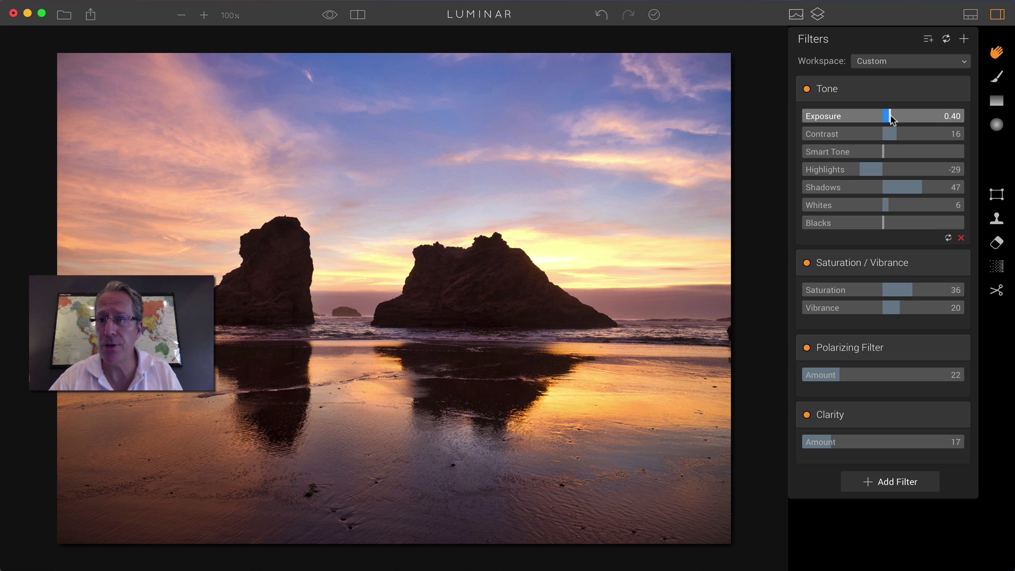
{"action": "left_click_drag", "start_coordinate": [891, 119], "coordinate": [897, 117]}
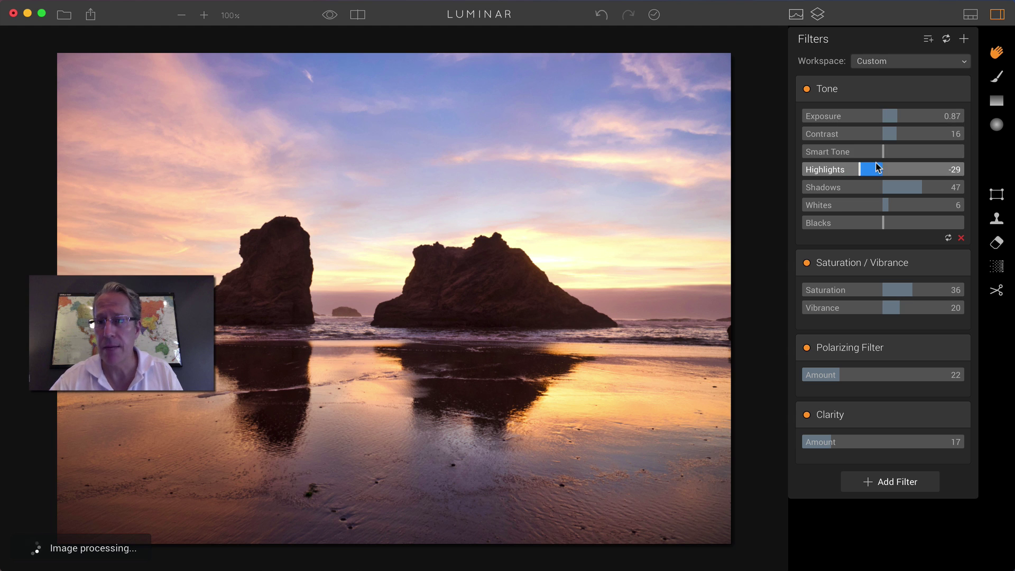
{"action": "left_click_drag", "start_coordinate": [883, 152], "coordinate": [891, 119]}
{"action": "left_click_drag", "start_coordinate": [923, 188], "coordinate": [907, 187]}
{"action": "left_click_drag", "start_coordinate": [895, 290], "coordinate": [911, 308]}
{"action": "left_click_drag", "start_coordinate": [842, 374], "coordinate": [854, 374]}
{"action": "left_click_drag", "start_coordinate": [828, 442], "coordinate": [836, 441]}
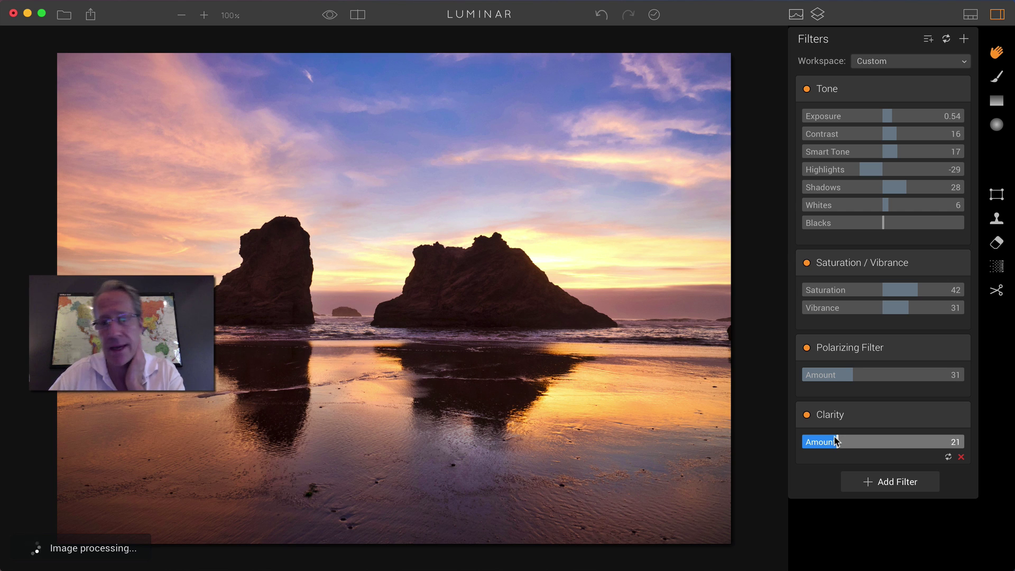
{"action": "left_click", "coordinate": [358, 15]}
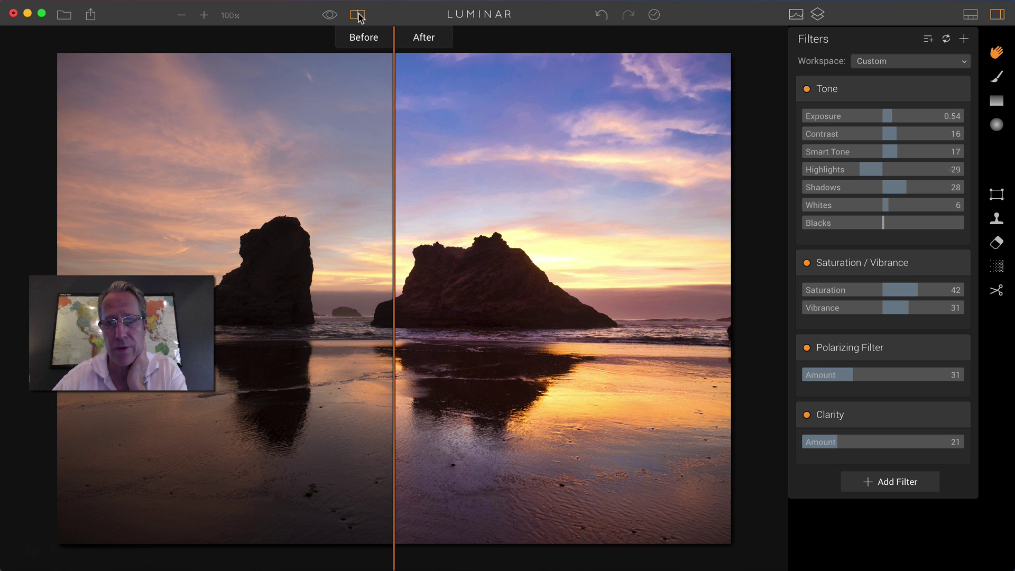
{"action": "left_click", "coordinate": [358, 16]}
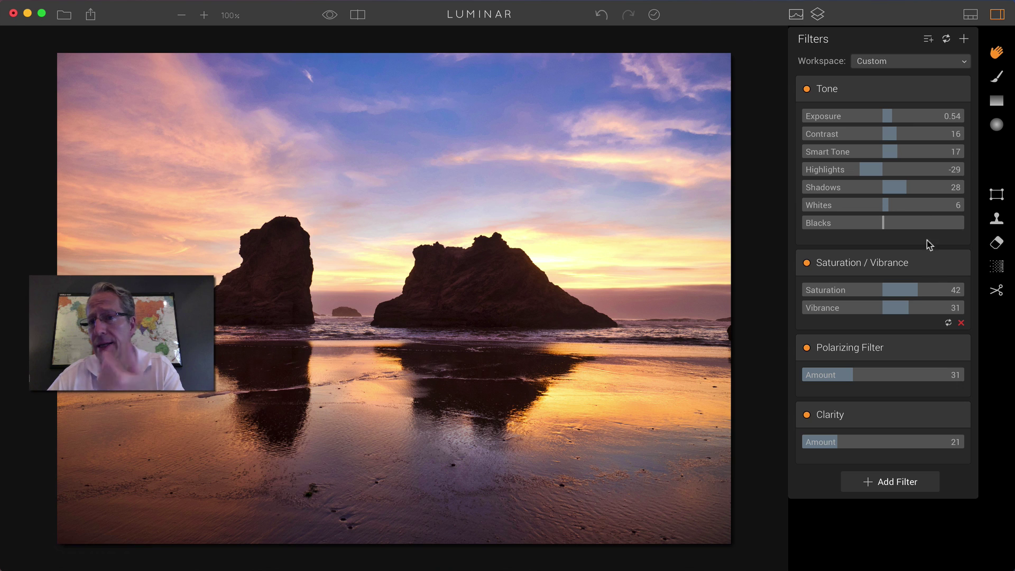
{"action": "left_click", "coordinate": [928, 41]}
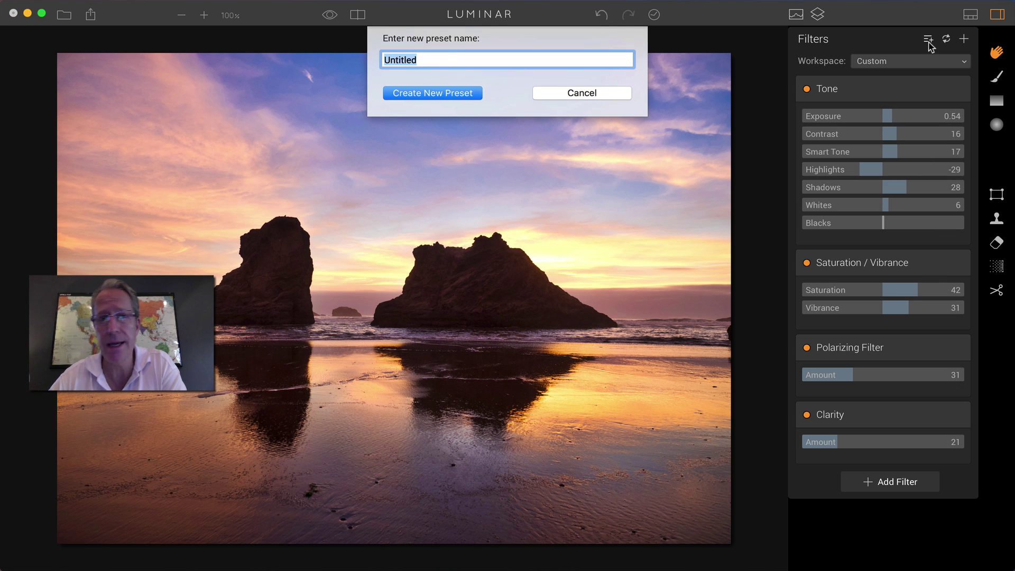
{"action": "left_click", "coordinate": [563, 92]}
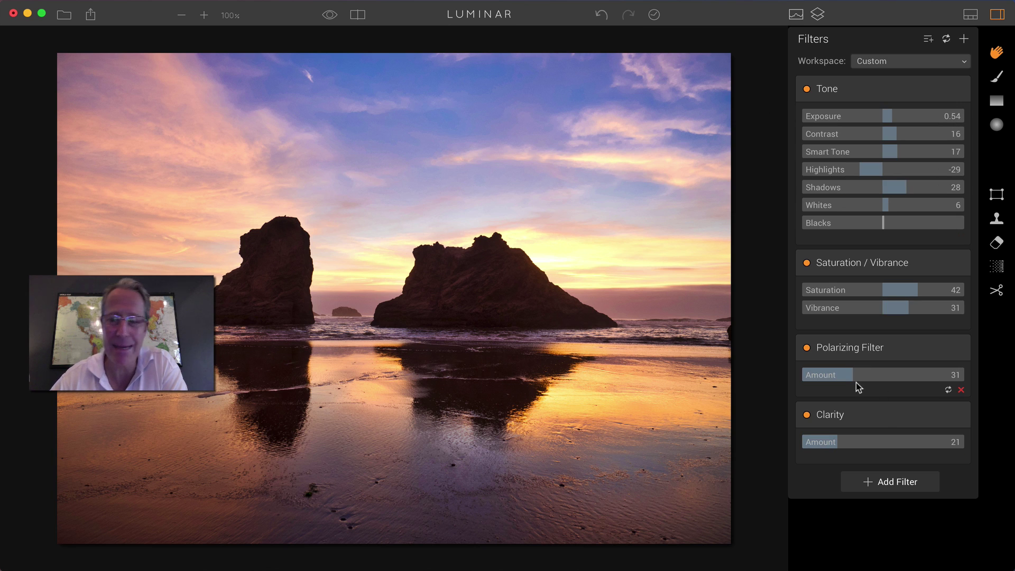
Step: Open the Add Filters list, dismiss the Adjustable Gradient preview and scroll to Orton Effect
{"action": "left_click", "coordinate": [897, 486]}
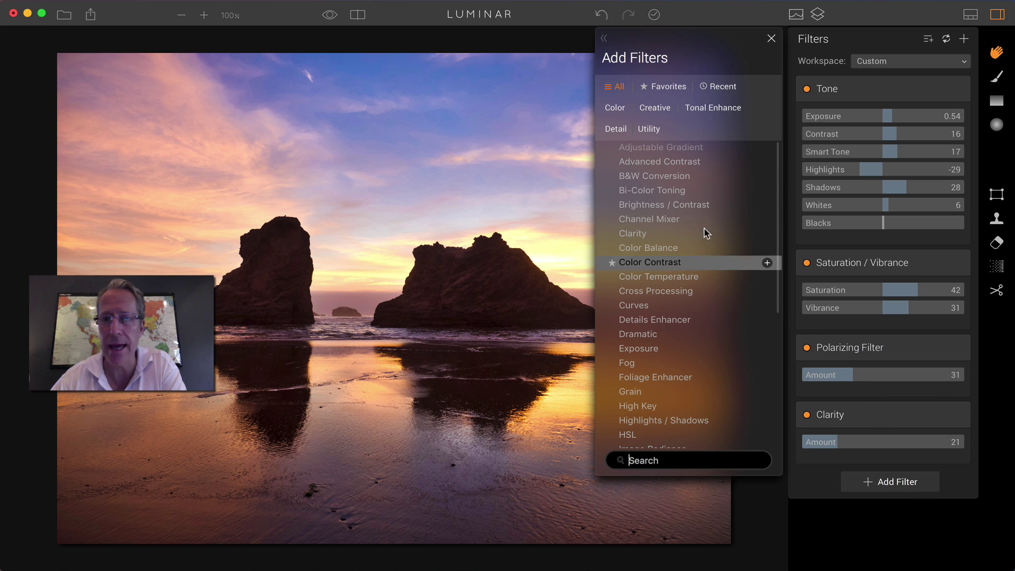
{"action": "scroll", "coordinate": [671, 201], "scroll_direction": "down", "scroll_amount": 10}
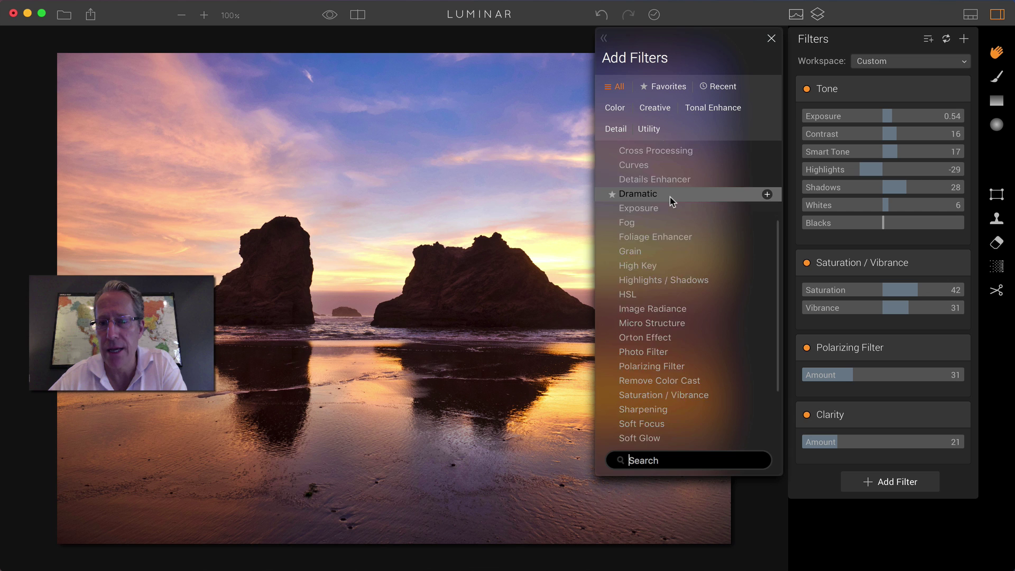
{"action": "scroll", "coordinate": [671, 201], "scroll_direction": "up", "scroll_amount": 8}
{"action": "scroll", "coordinate": [671, 198], "scroll_direction": "up", "scroll_amount": 3}
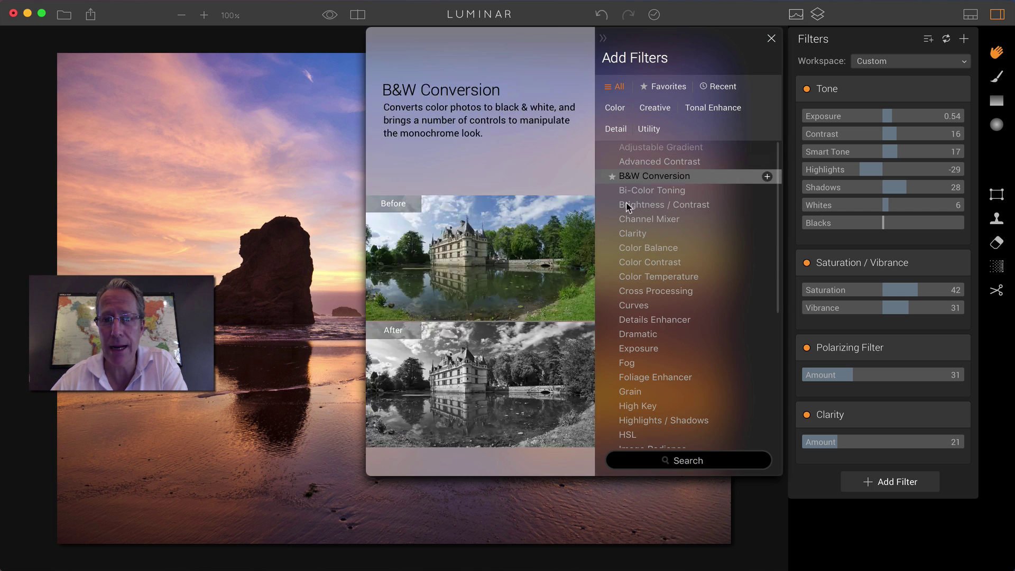
{"action": "mouse_move", "coordinate": [651, 251]}
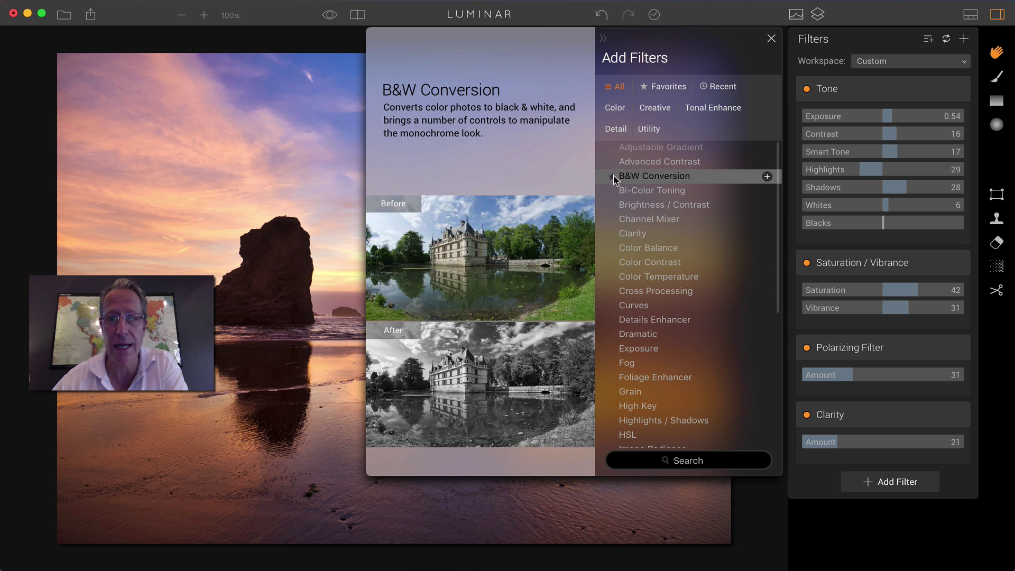
{"action": "left_click", "coordinate": [603, 41]}
{"action": "scroll", "coordinate": [703, 320], "scroll_direction": "down", "scroll_amount": 3}
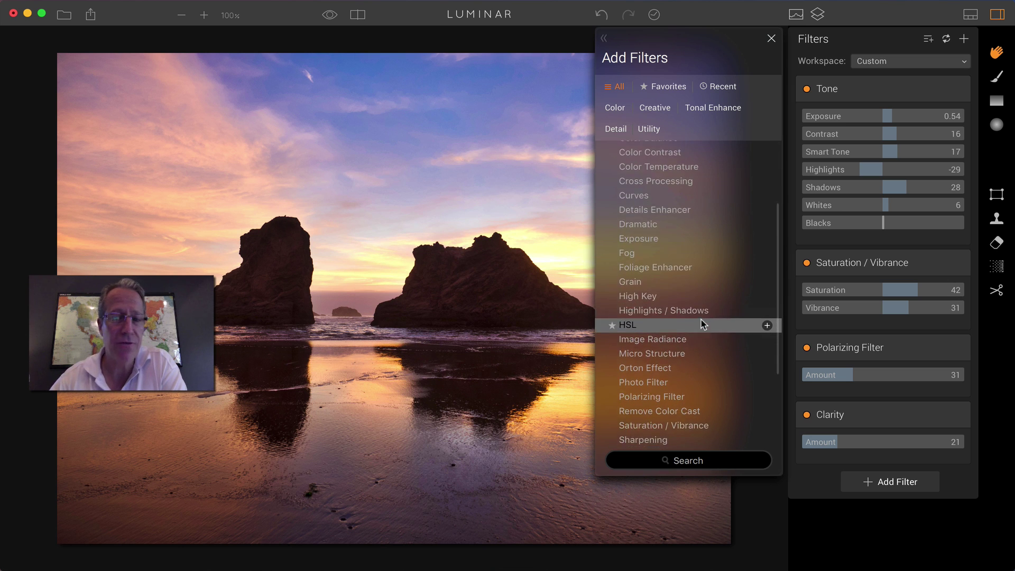
{"action": "scroll", "coordinate": [702, 323], "scroll_direction": "down", "scroll_amount": 2}
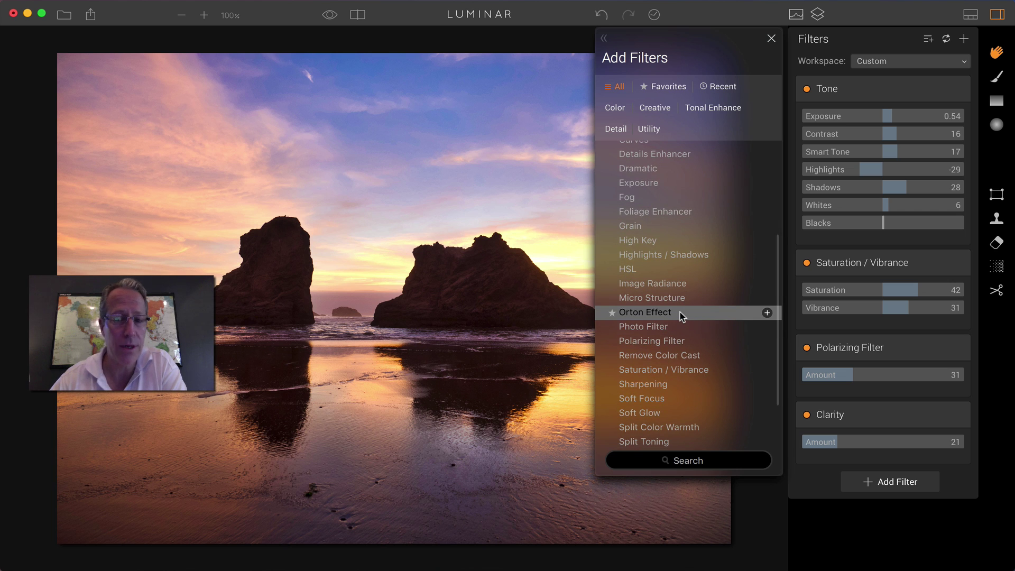
Step: Add Orton Effect at Amount 41, Brightness 0, Contrast 14, Saturation 17, comparing it off and on
{"action": "left_click", "coordinate": [680, 312]}
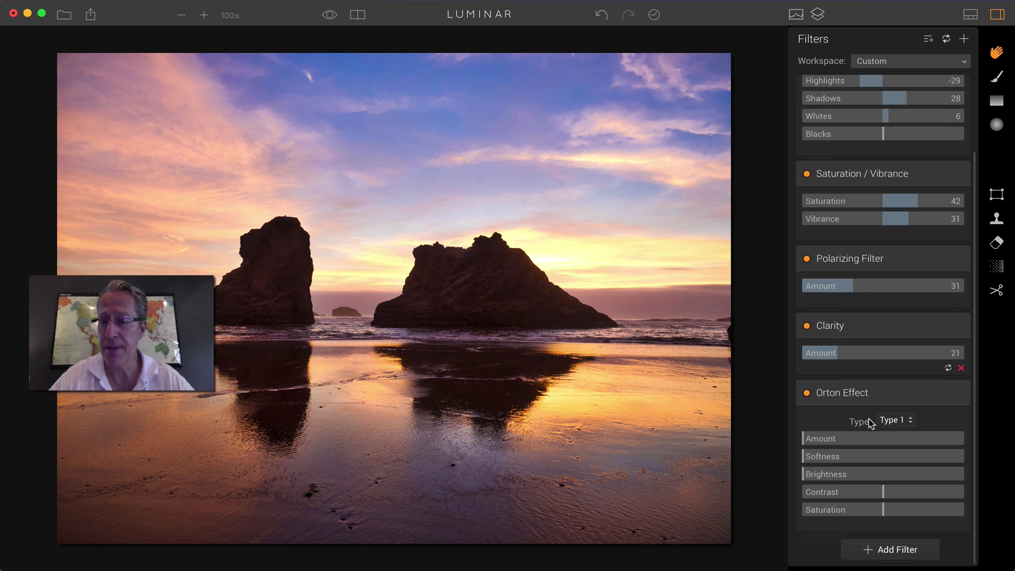
{"action": "left_click_drag", "start_coordinate": [805, 440], "coordinate": [862, 439]}
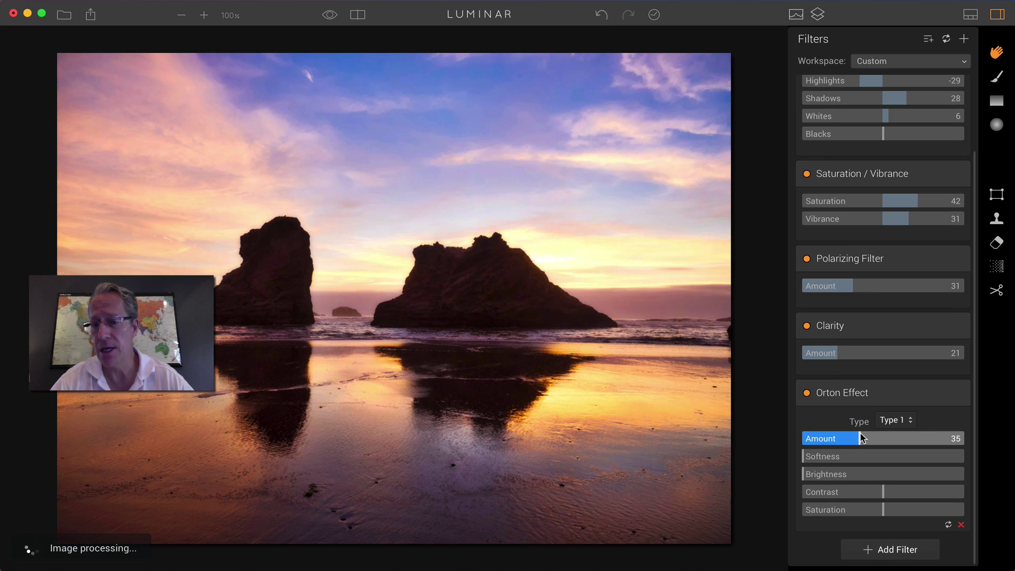
{"action": "left_click_drag", "start_coordinate": [811, 477], "coordinate": [816, 475]}
{"action": "left_click_drag", "start_coordinate": [884, 491], "coordinate": [904, 510]}
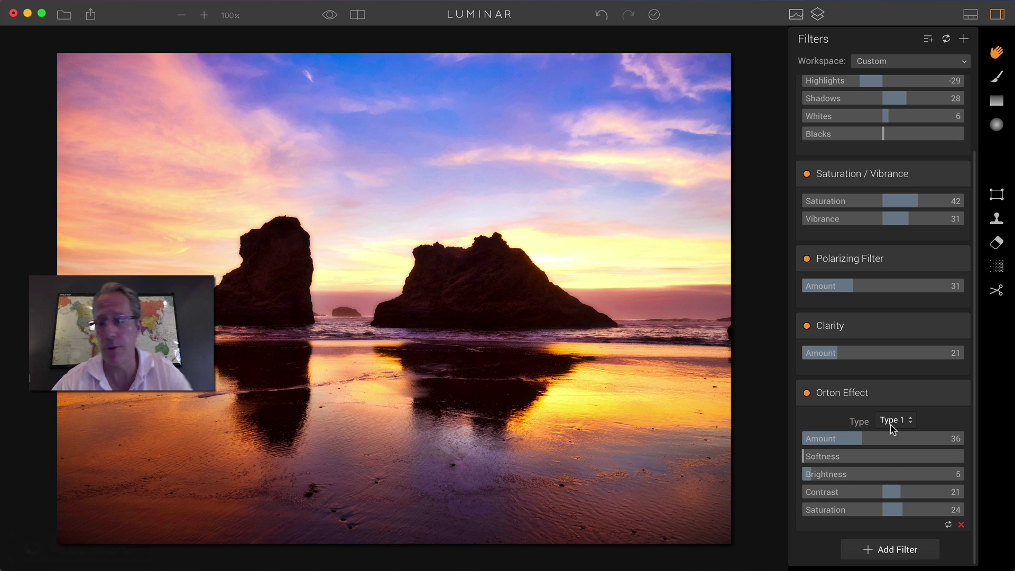
{"action": "left_click_drag", "start_coordinate": [905, 509], "coordinate": [893, 491]}
{"action": "left_click_drag", "start_coordinate": [808, 476], "coordinate": [782, 476]}
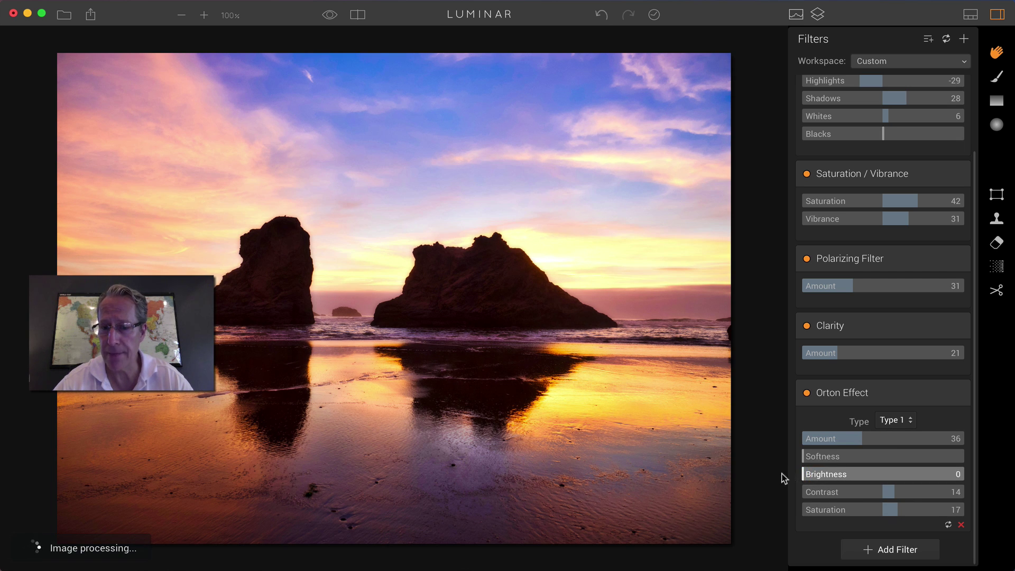
{"action": "left_click_drag", "start_coordinate": [852, 439], "coordinate": [873, 442]}
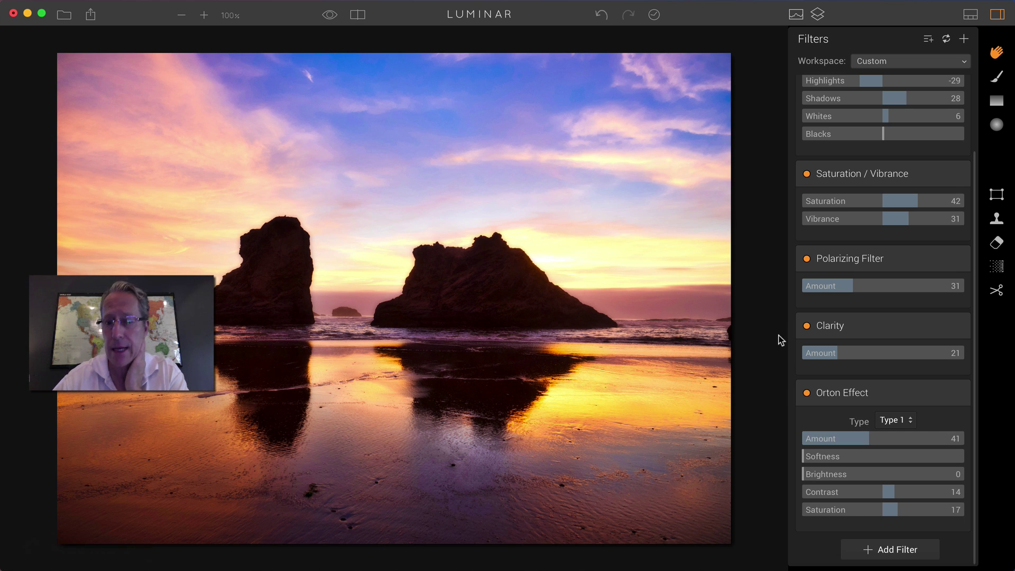
{"action": "left_click", "coordinate": [807, 397]}
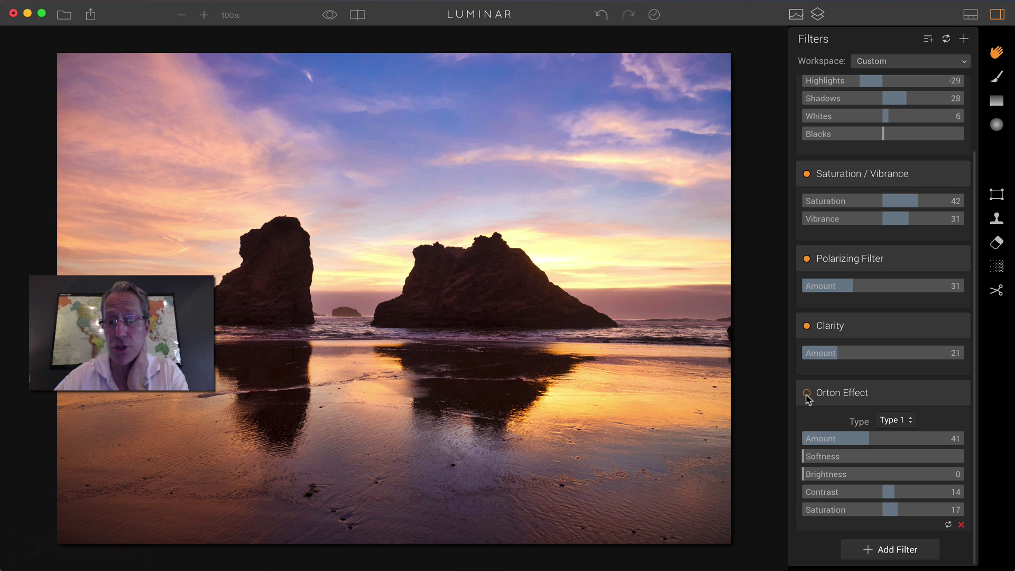
{"action": "left_click", "coordinate": [808, 397]}
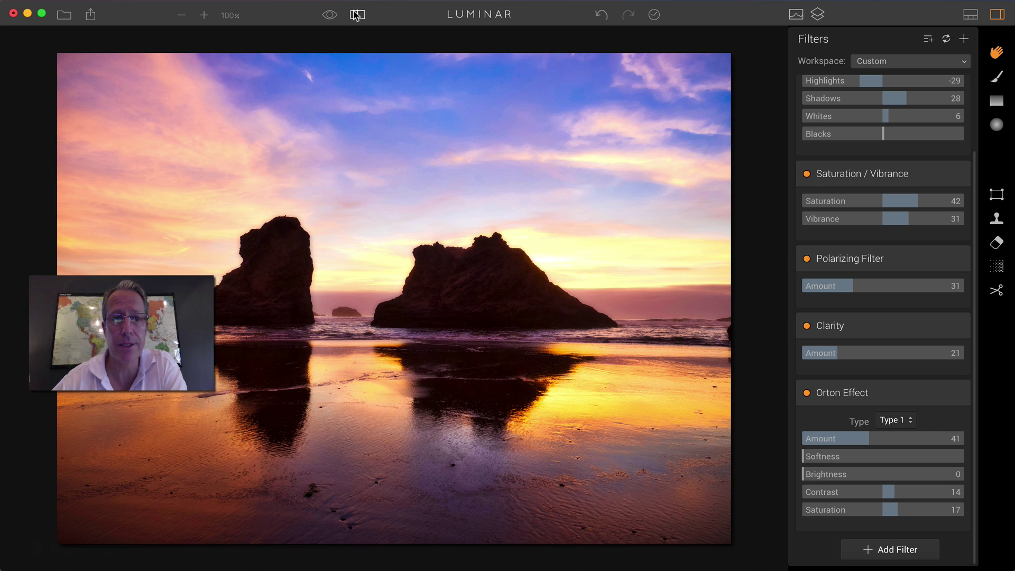
Step: Check the before/after split, scroll through the edit History, then open the Workspace list
{"action": "left_click", "coordinate": [357, 15]}
{"action": "left_click", "coordinate": [358, 15]}
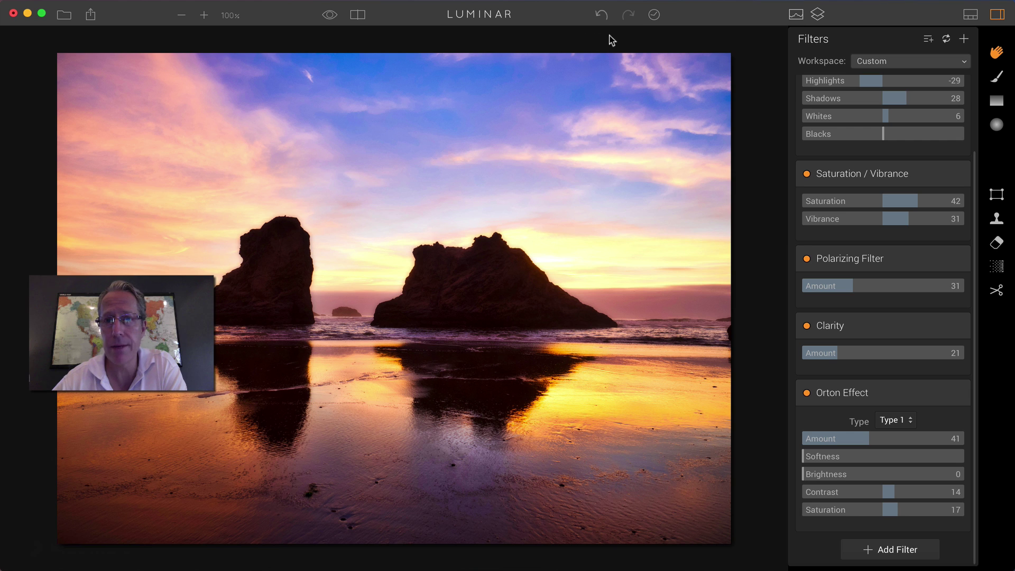
{"action": "left_click", "coordinate": [654, 16]}
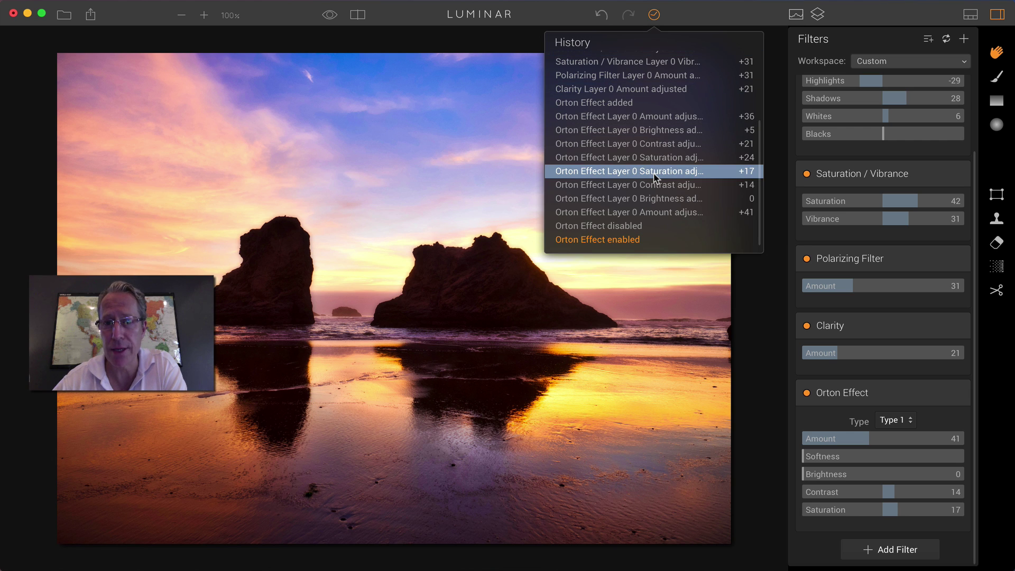
{"action": "scroll", "coordinate": [656, 173], "scroll_direction": "up", "scroll_amount": 1}
{"action": "scroll", "coordinate": [654, 174], "scroll_direction": "up", "scroll_amount": 3}
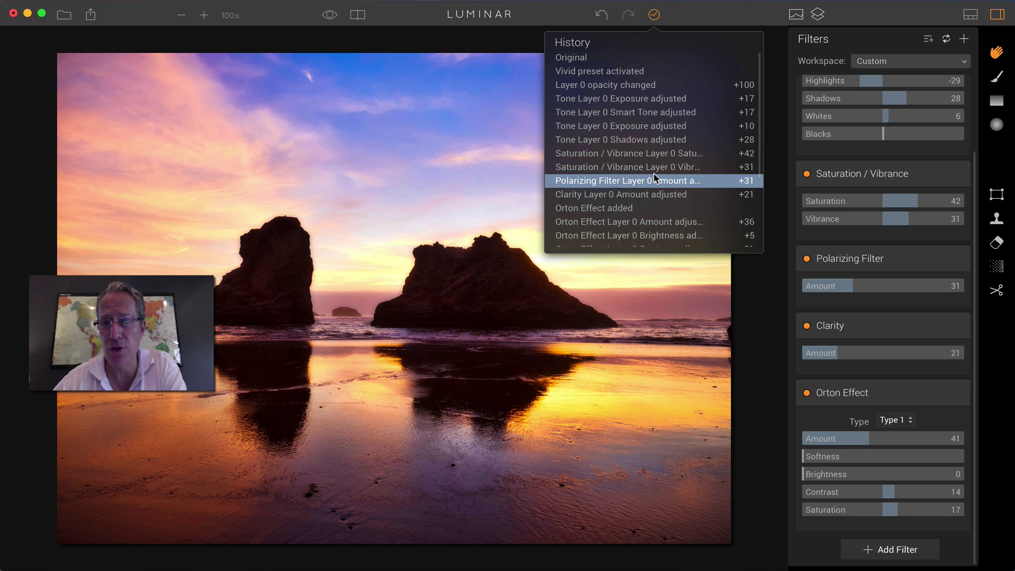
{"action": "scroll", "coordinate": [655, 175], "scroll_direction": "down", "scroll_amount": 1}
{"action": "scroll", "coordinate": [654, 174], "scroll_direction": "down", "scroll_amount": 5}
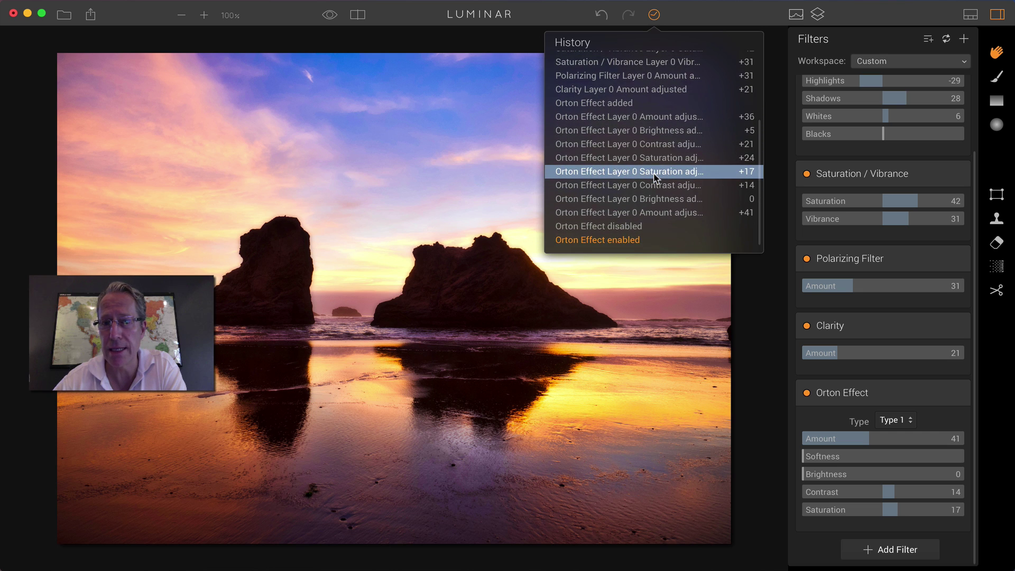
{"action": "left_click", "coordinate": [655, 16]}
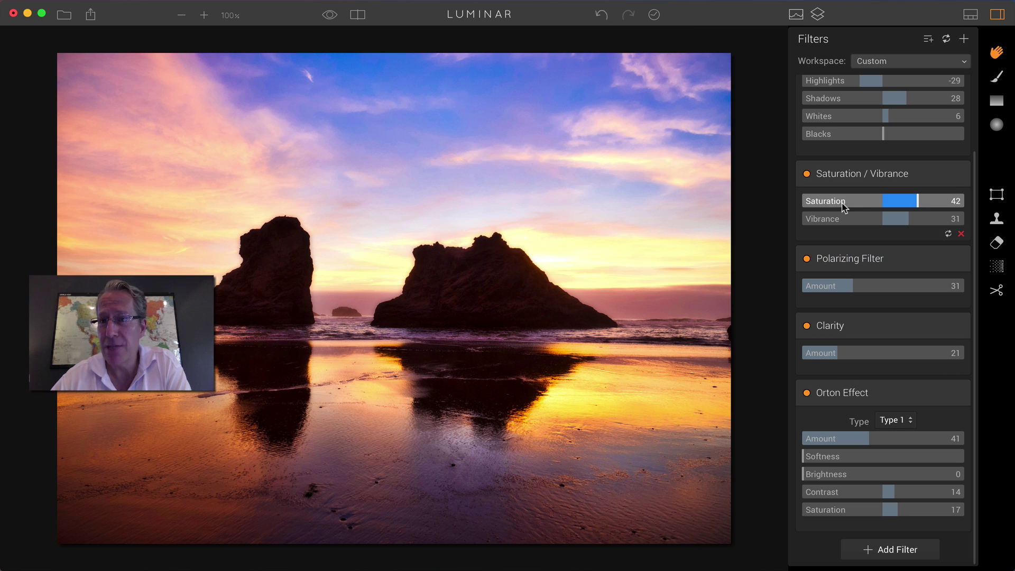
{"action": "left_click", "coordinate": [895, 64]}
Step: Apply the Clear workspace to remove all filters and reopen the workspace list
{"action": "left_click", "coordinate": [878, 84]}
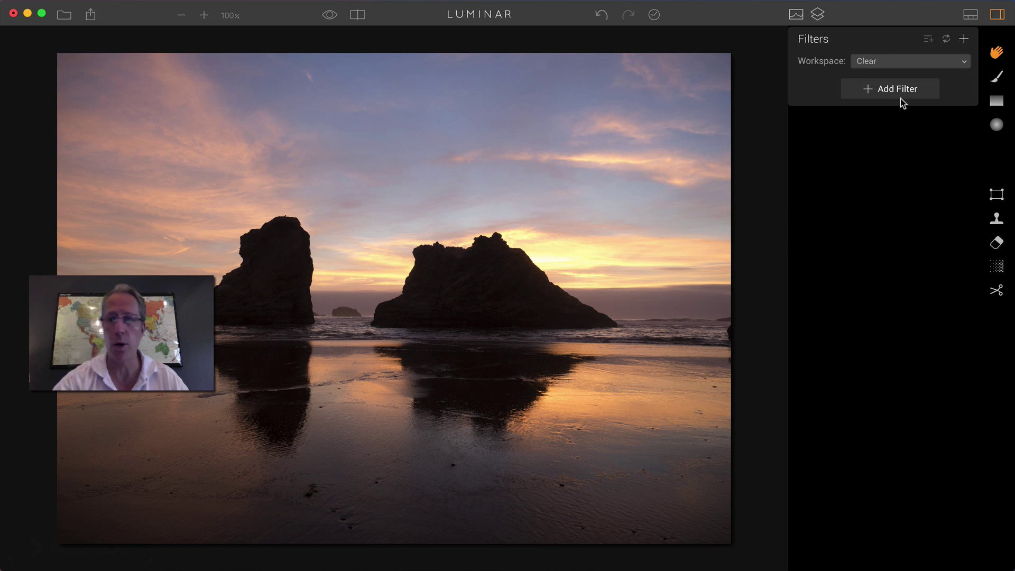
{"action": "left_click", "coordinate": [874, 62]}
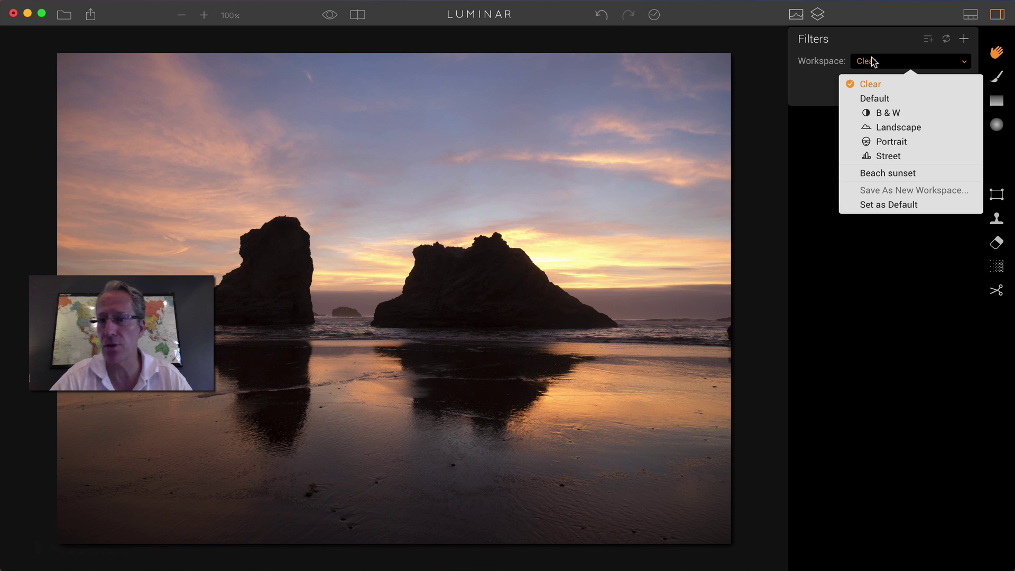
Step: Load the Landscape workspace and scroll through its filters from Color Temperature to Vignette
{"action": "left_click", "coordinate": [922, 128]}
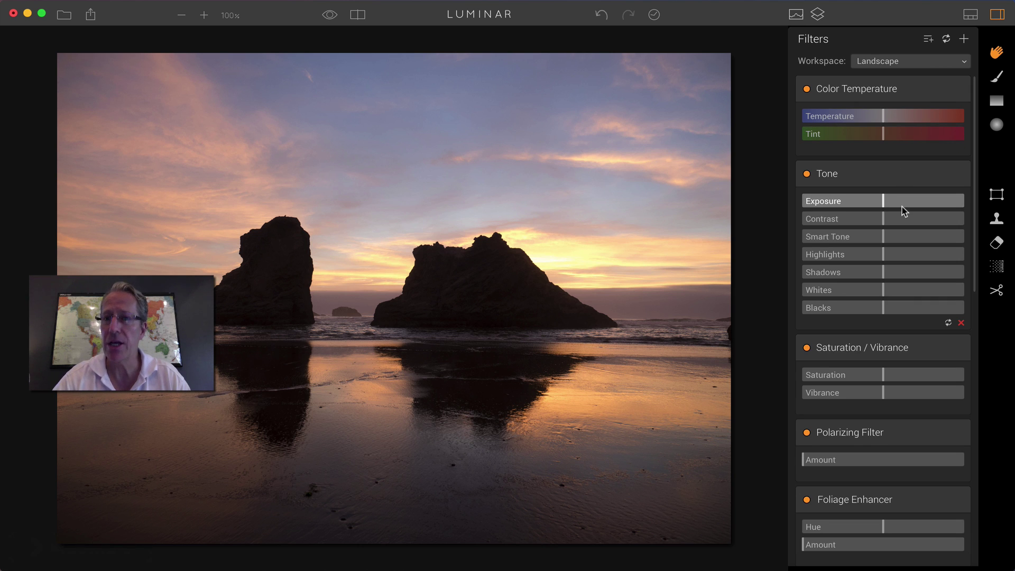
{"action": "scroll", "coordinate": [902, 208], "scroll_direction": "down", "scroll_amount": 15}
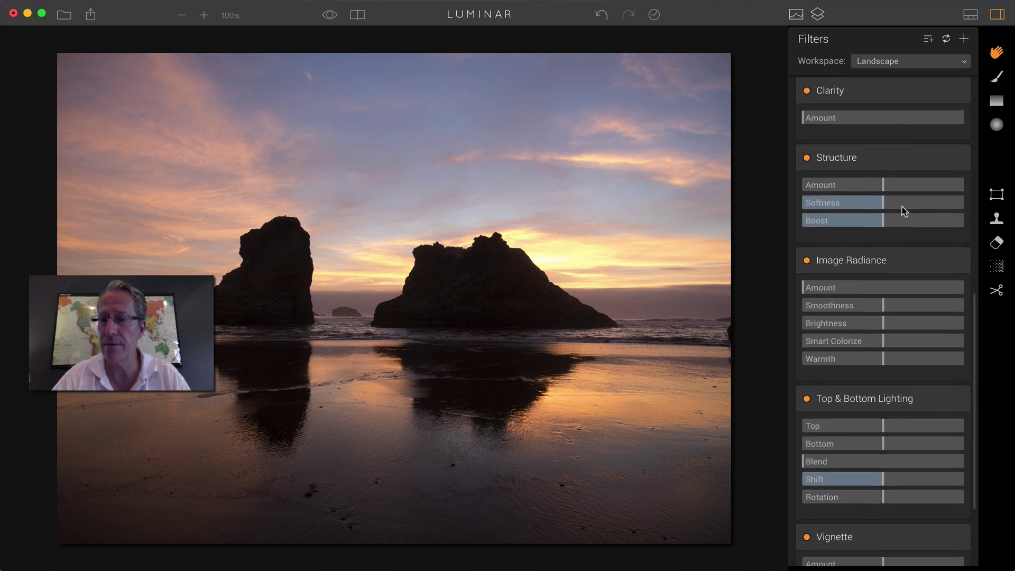
{"action": "scroll", "coordinate": [902, 207], "scroll_direction": "down", "scroll_amount": 5}
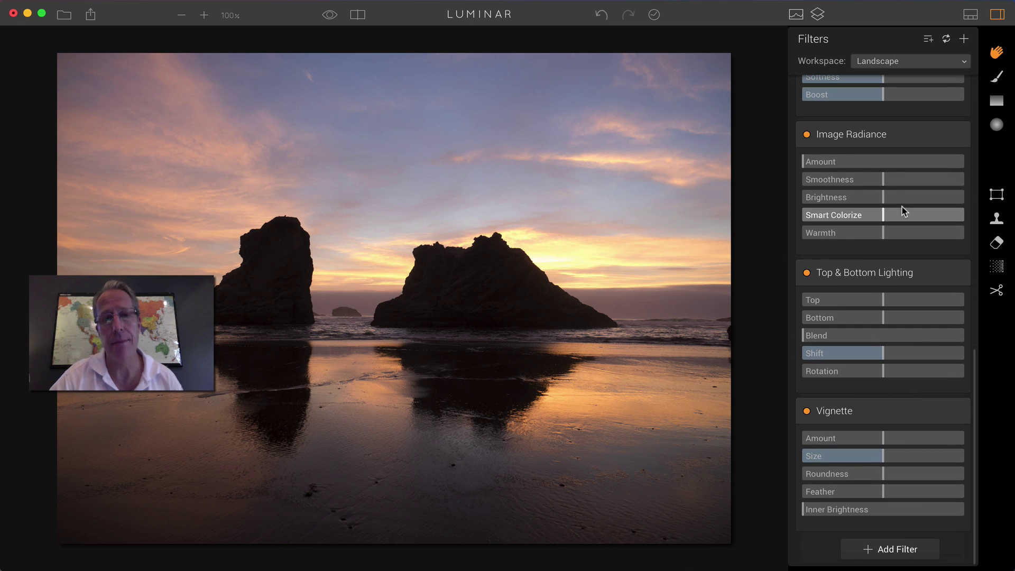
{"action": "scroll", "coordinate": [902, 211], "scroll_direction": "up", "scroll_amount": 18}
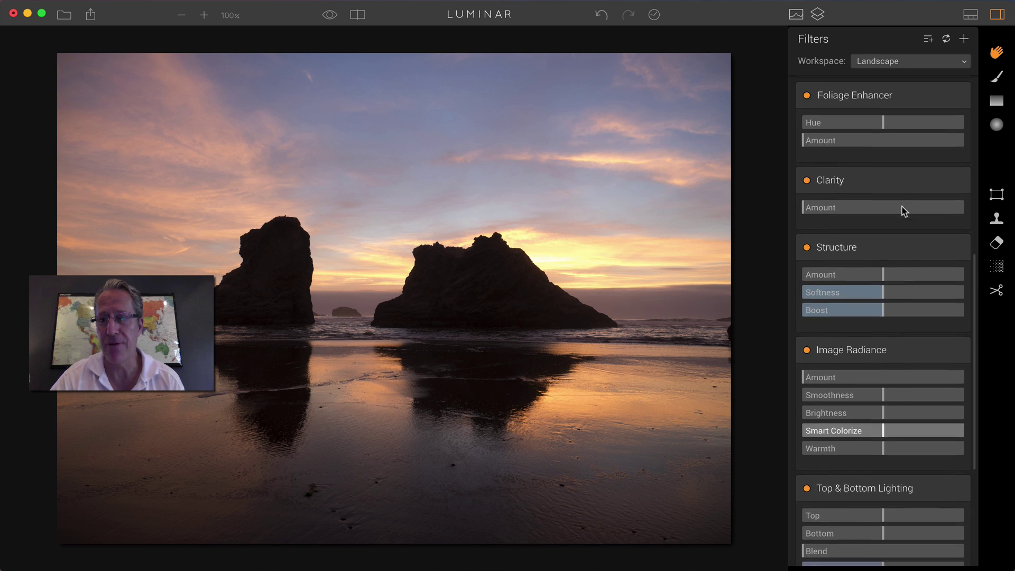
{"action": "scroll", "coordinate": [902, 208], "scroll_direction": "up", "scroll_amount": 6}
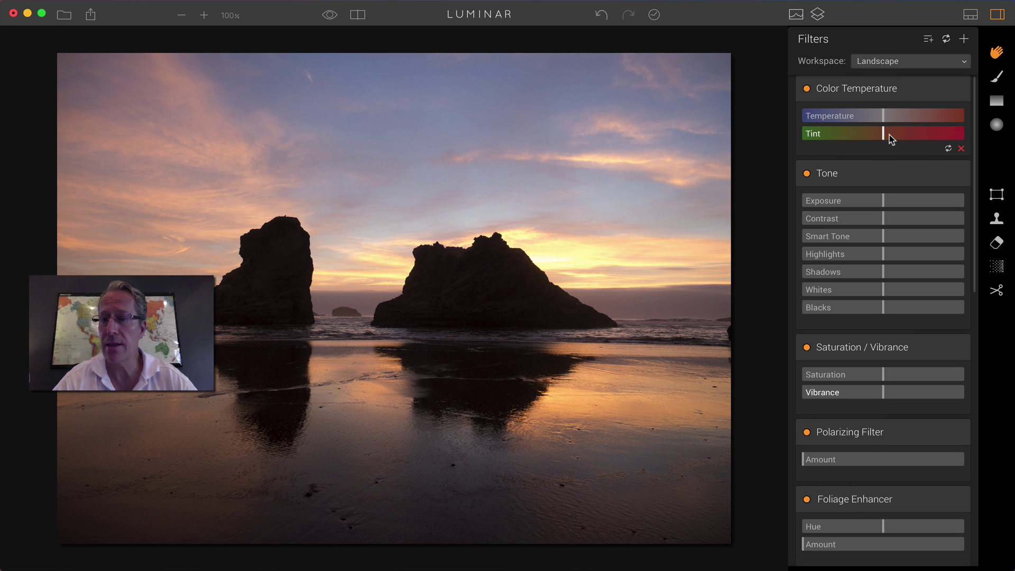
Step: Adjust colour temperature and tint, set Smart Tone 18, and add saturation and vibrance
{"action": "mouse_move", "coordinate": [888, 117]}
{"action": "mouse_move", "coordinate": [889, 116]}
{"action": "left_mouse_down"}
{"action": "mouse_move", "coordinate": [902, 116]}
{"action": "mouse_move", "coordinate": [888, 132]}
{"action": "mouse_move", "coordinate": [880, 114]}
{"action": "mouse_move", "coordinate": [872, 118]}
{"action": "left_mouse_up"}
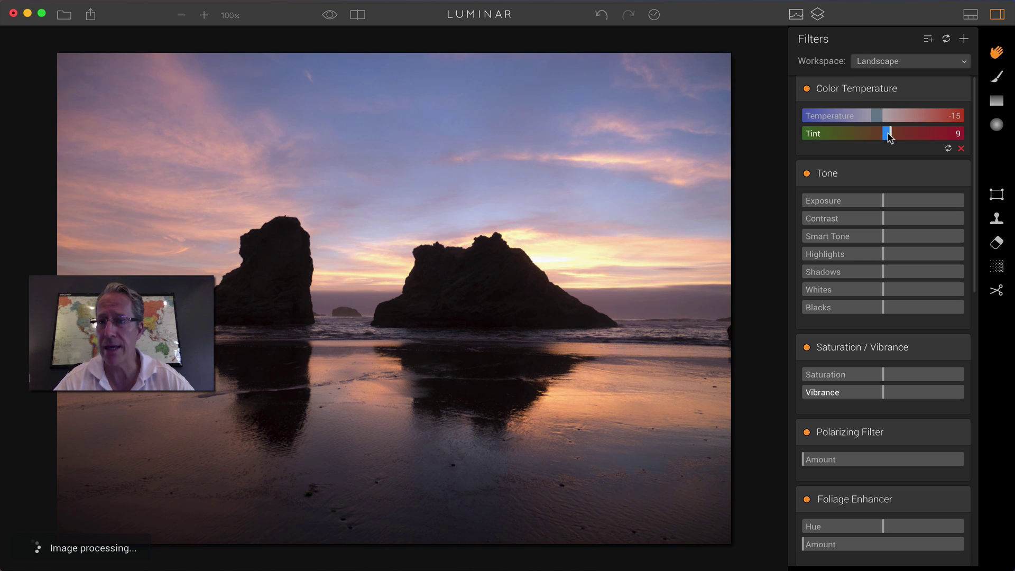
{"action": "left_click", "coordinate": [892, 133]}
{"action": "left_click_drag", "start_coordinate": [882, 235], "coordinate": [899, 236]}
{"action": "left_click_drag", "start_coordinate": [882, 376], "coordinate": [897, 395]}
Step: Nudge a lower filter slider and remove the Foliage Enhancer filter
{"action": "scroll", "coordinate": [875, 421], "scroll_direction": "down", "scroll_amount": 4}
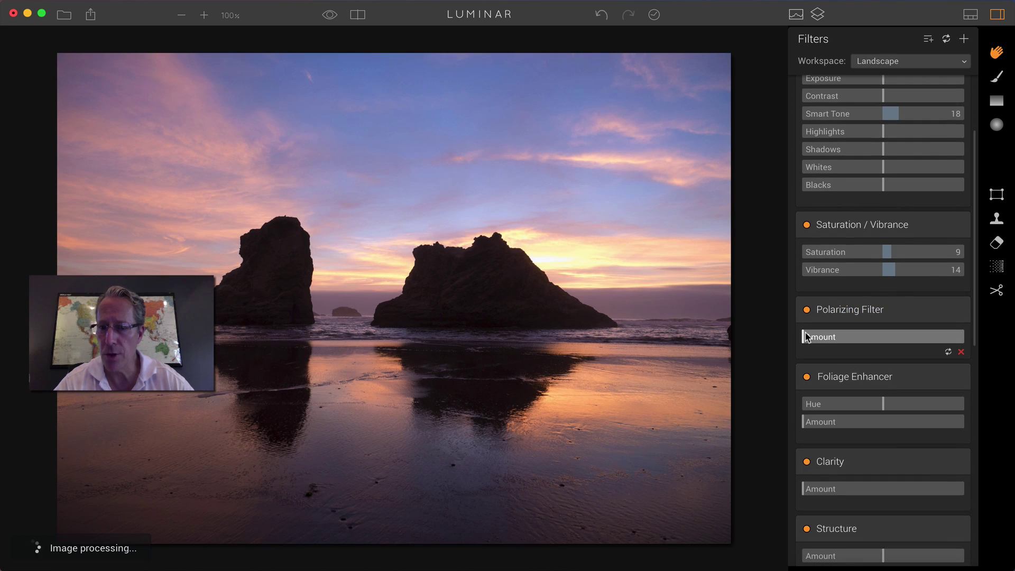
{"action": "left_click_drag", "start_coordinate": [808, 336], "coordinate": [821, 337]}
{"action": "scroll", "coordinate": [897, 411], "scroll_direction": "down", "scroll_amount": 2}
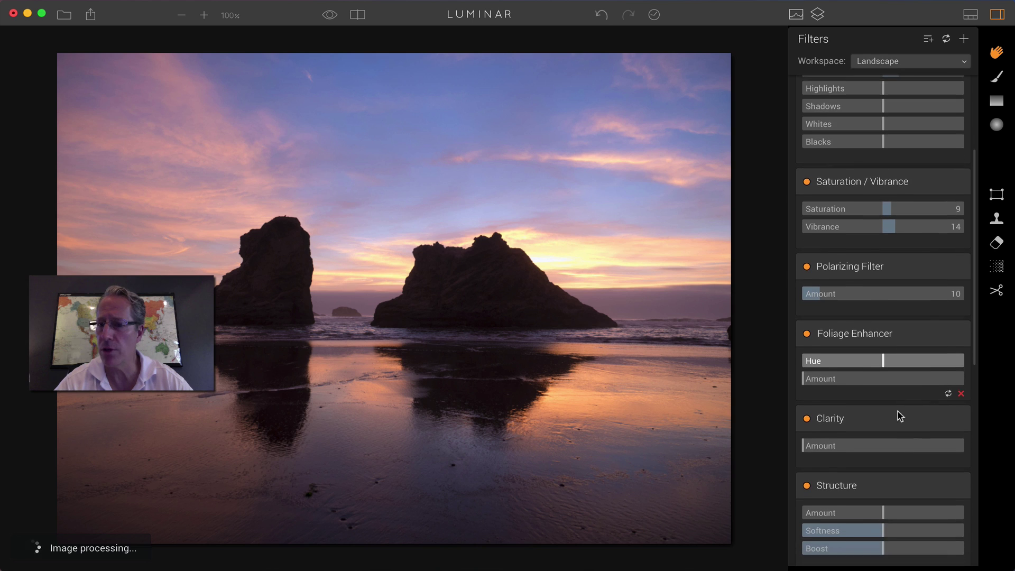
{"action": "mouse_move", "coordinate": [961, 380]}
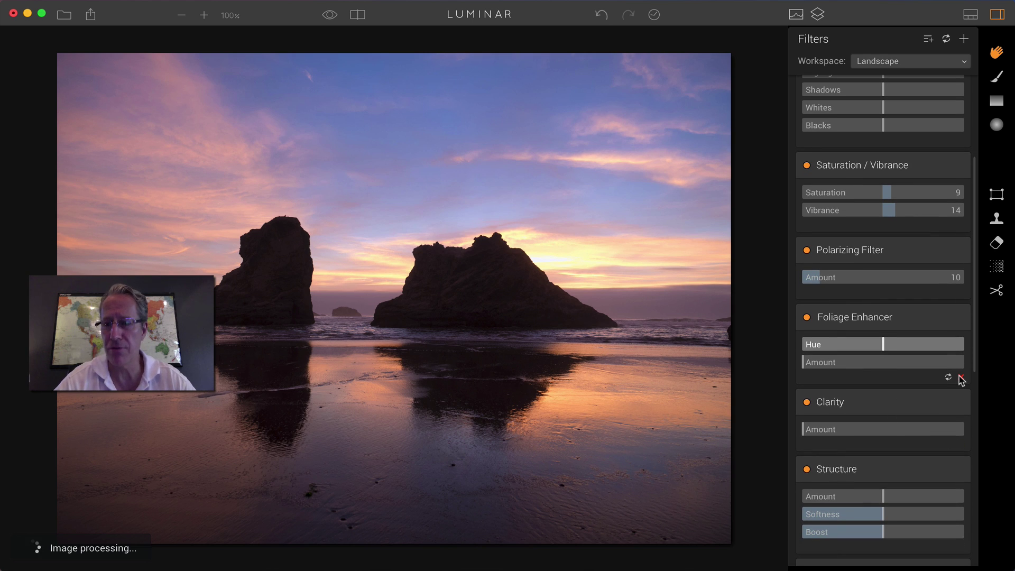
{"action": "left_click", "coordinate": [962, 379]}
Step: Set Clarity 17 and Bottom lighting 22, removing Structure, Image Radiance and Vignette
{"action": "mouse_move", "coordinate": [899, 98]}
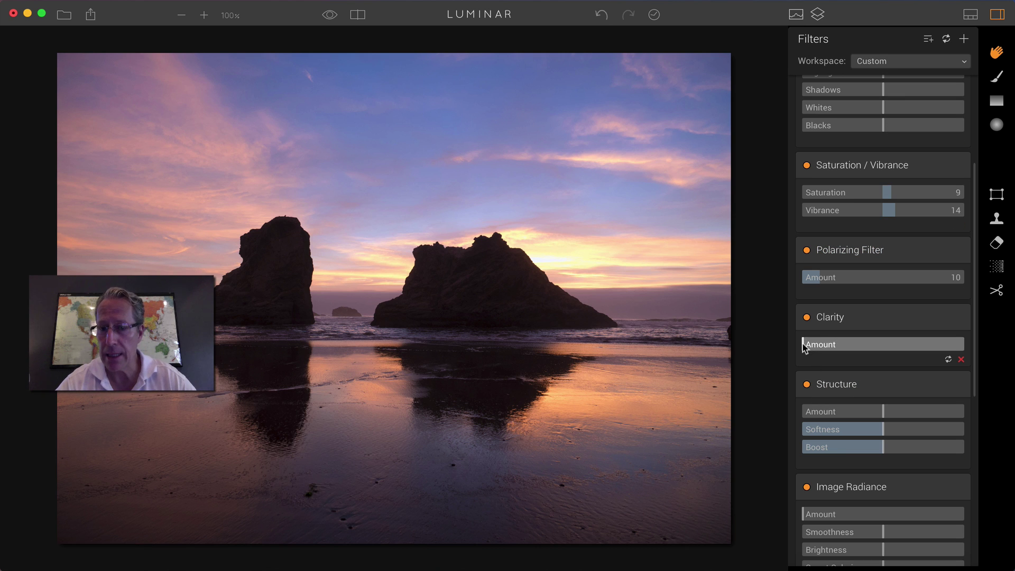
{"action": "left_click_drag", "start_coordinate": [805, 345], "coordinate": [831, 349]}
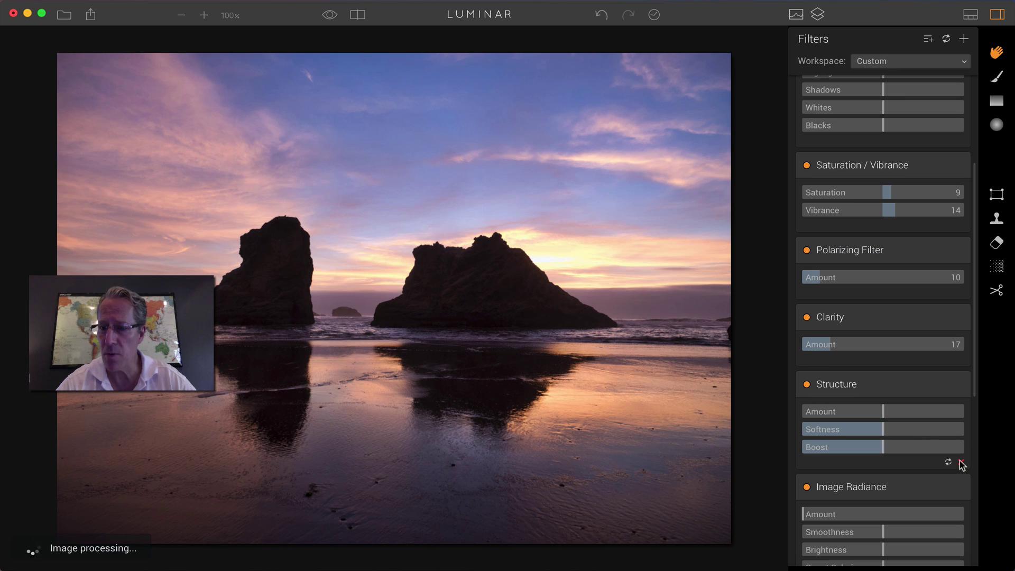
{"action": "left_click", "coordinate": [961, 462]}
{"action": "scroll", "coordinate": [902, 435], "scroll_direction": "down", "scroll_amount": 3}
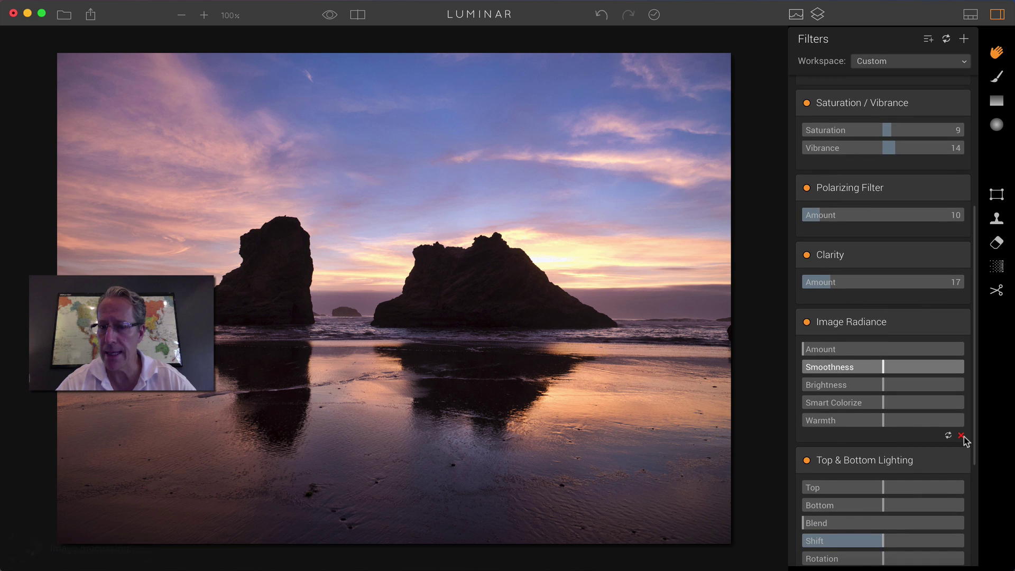
{"action": "left_click", "coordinate": [961, 435]}
{"action": "scroll", "coordinate": [890, 439], "scroll_direction": "down", "scroll_amount": 2}
{"action": "left_click_drag", "start_coordinate": [884, 317], "coordinate": [898, 318]}
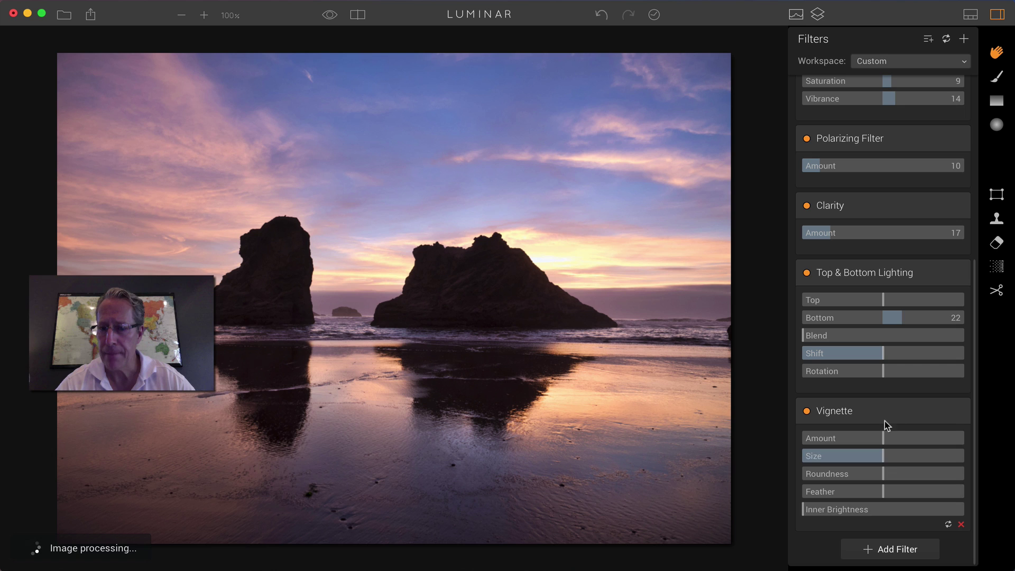
{"action": "left_click", "coordinate": [960, 526]}
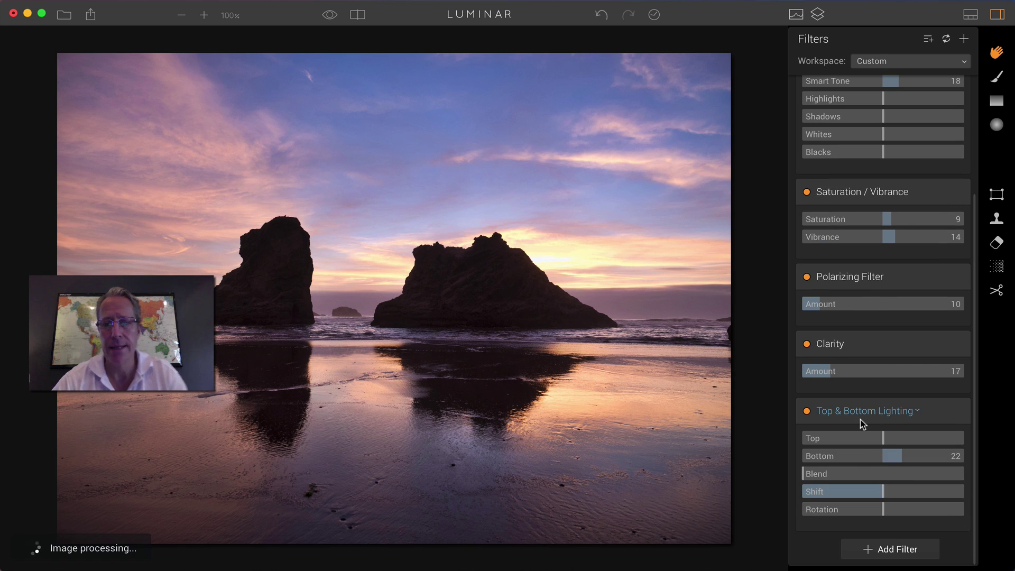
Step: Add an Orton Effect filter to the beach photo at Amount 34 and Contrast 10
{"action": "left_click", "coordinate": [894, 549]}
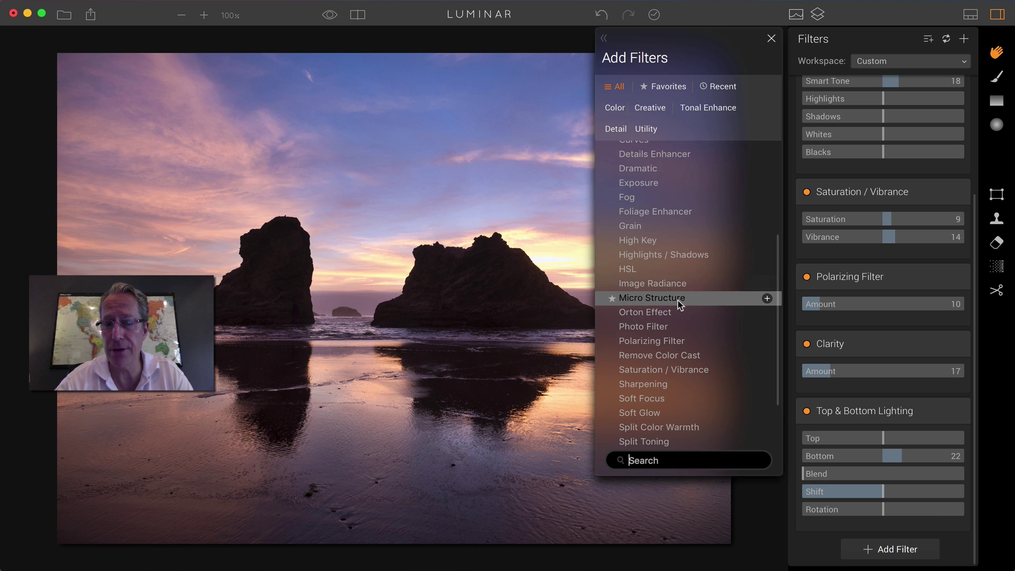
{"action": "left_click", "coordinate": [680, 312]}
{"action": "scroll", "coordinate": [833, 437], "scroll_direction": "down", "scroll_amount": 3}
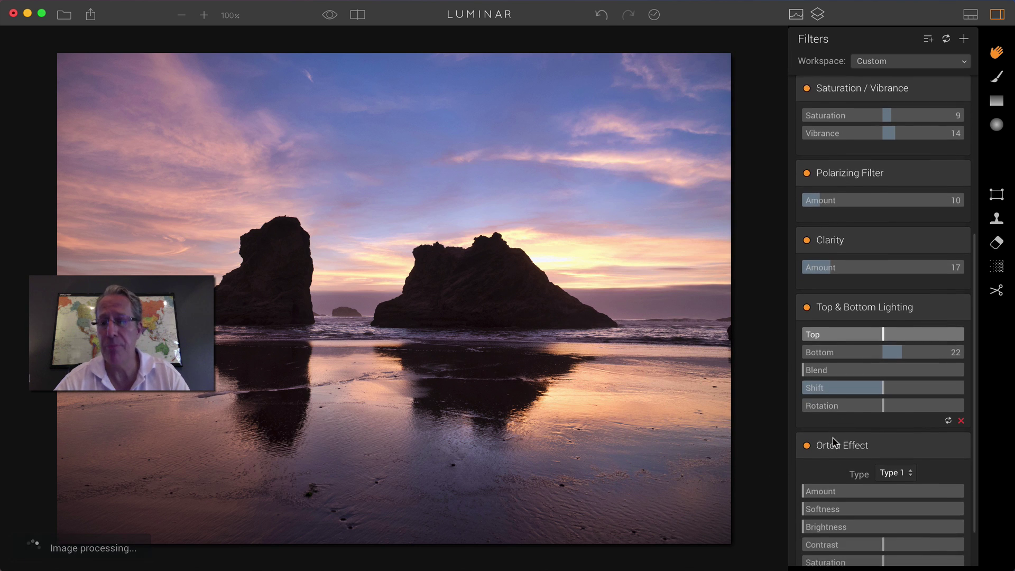
{"action": "scroll", "coordinate": [833, 438], "scroll_direction": "down", "scroll_amount": 2}
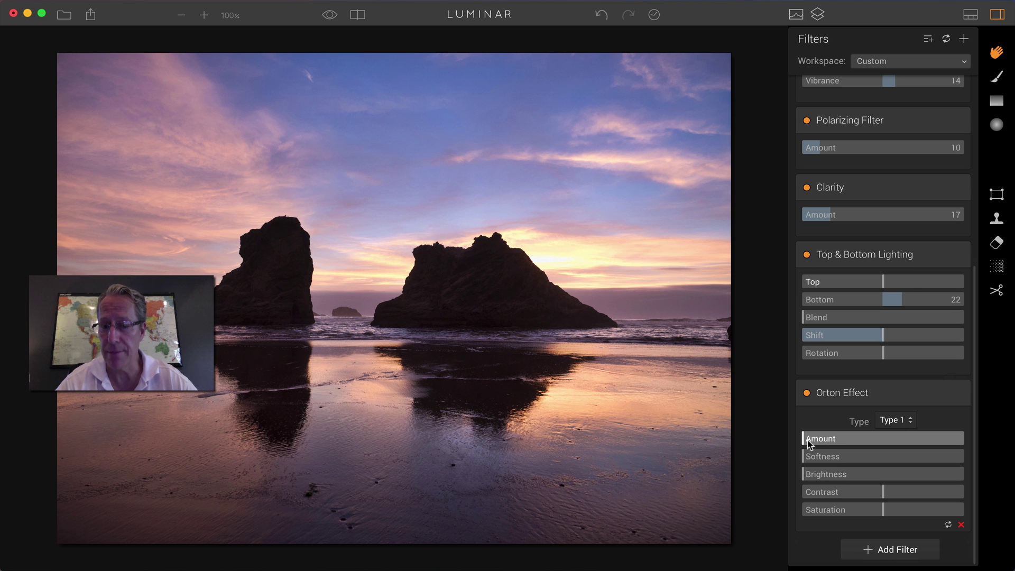
{"action": "left_click_drag", "start_coordinate": [834, 440], "coordinate": [848, 441]}
{"action": "left_click_drag", "start_coordinate": [880, 493], "coordinate": [888, 493]}
{"action": "left_click_drag", "start_coordinate": [849, 440], "coordinate": [860, 439]}
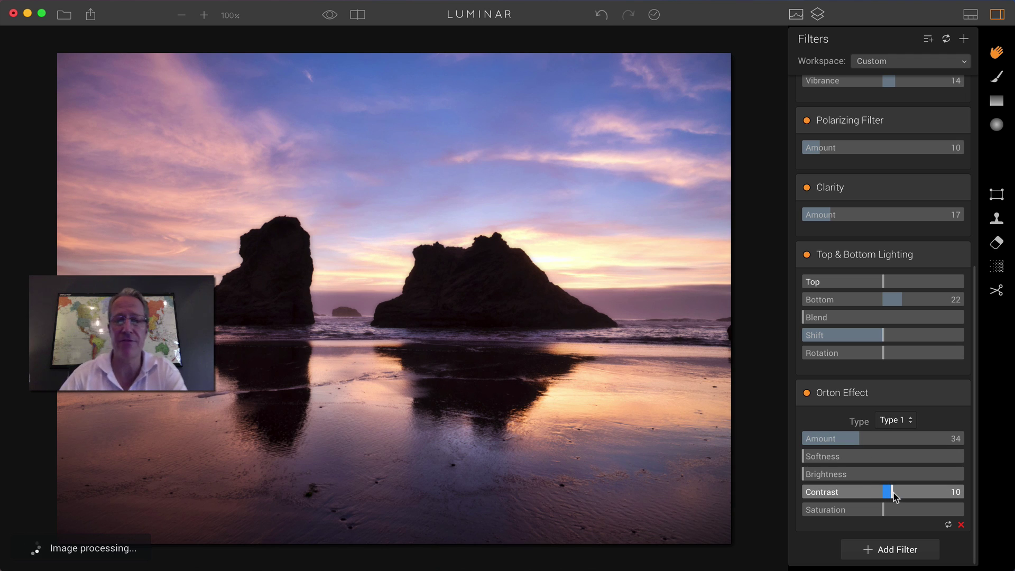
{"action": "left_click", "coordinate": [355, 16]}
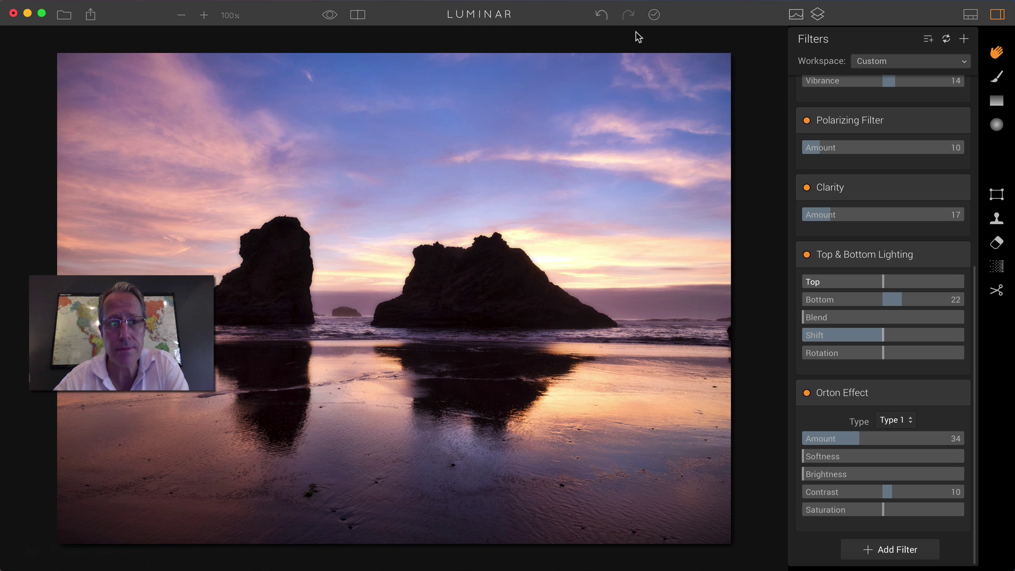
{"action": "left_click", "coordinate": [653, 14]}
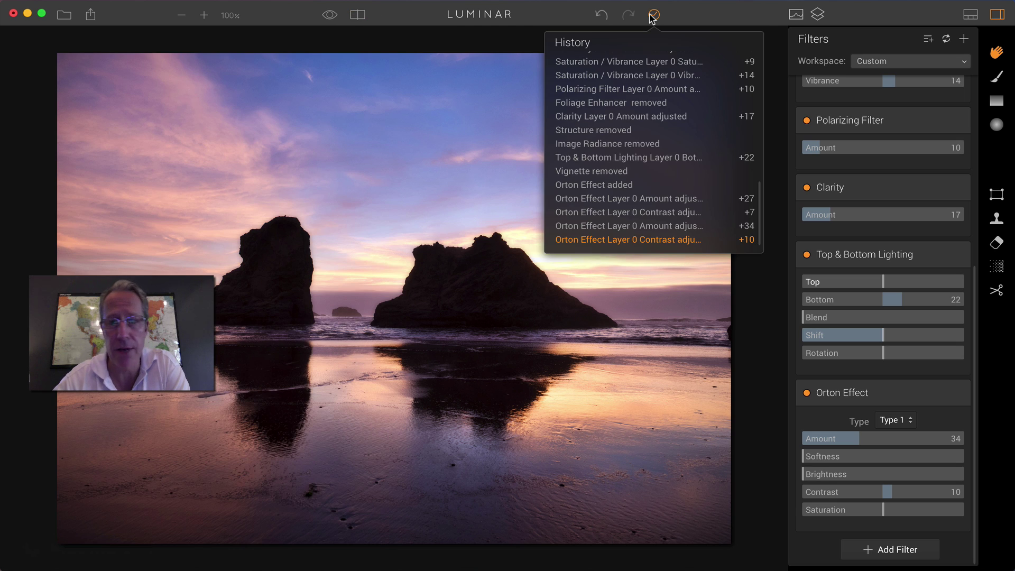
{"action": "scroll", "coordinate": [651, 164], "scroll_direction": "up", "scroll_amount": 10}
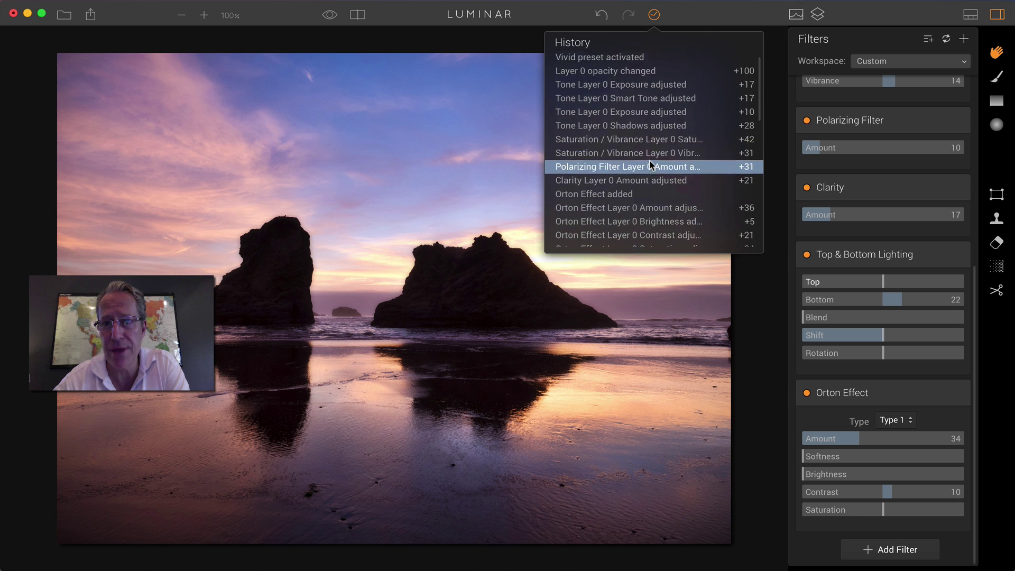
{"action": "scroll", "coordinate": [650, 162], "scroll_direction": "down", "scroll_amount": 10}
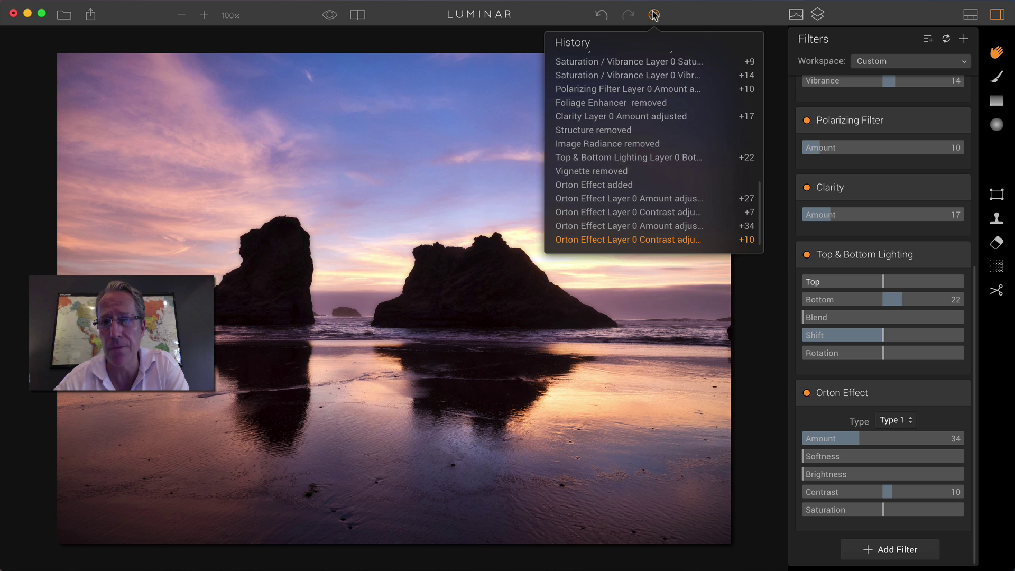
{"action": "left_click", "coordinate": [654, 15]}
{"action": "scroll", "coordinate": [865, 341], "scroll_direction": "up", "scroll_amount": 5}
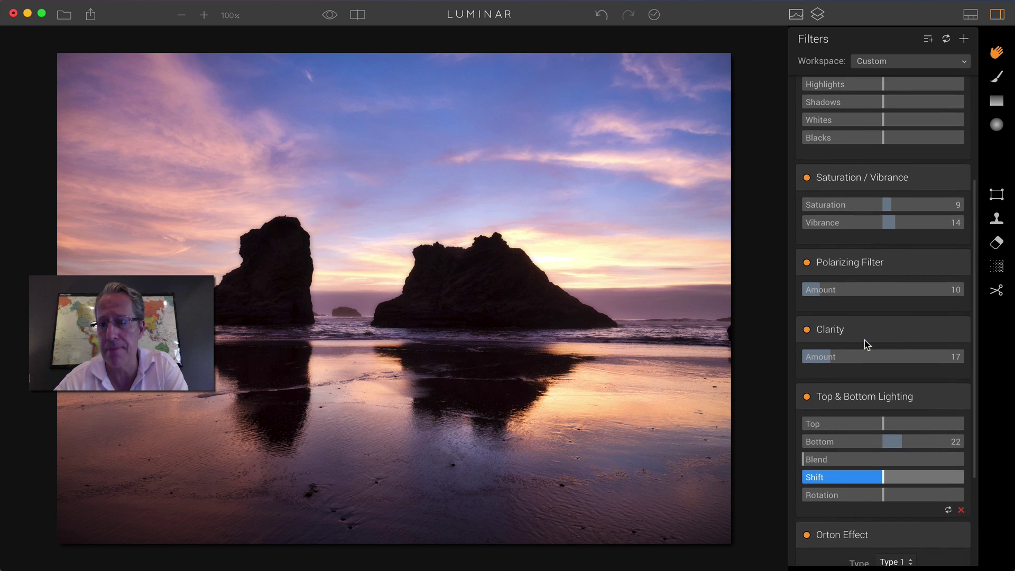
{"action": "scroll", "coordinate": [865, 343], "scroll_direction": "up", "scroll_amount": 5}
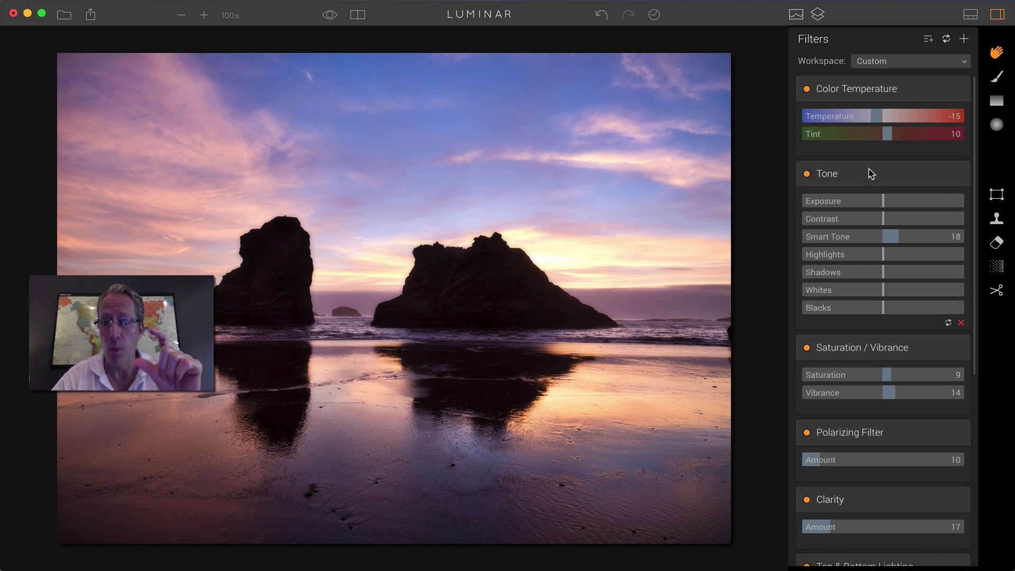
Step: Save the filter stack as a new 'Beach happy hour' workspace and confirm it appears in the list
{"action": "left_click", "coordinate": [886, 62]}
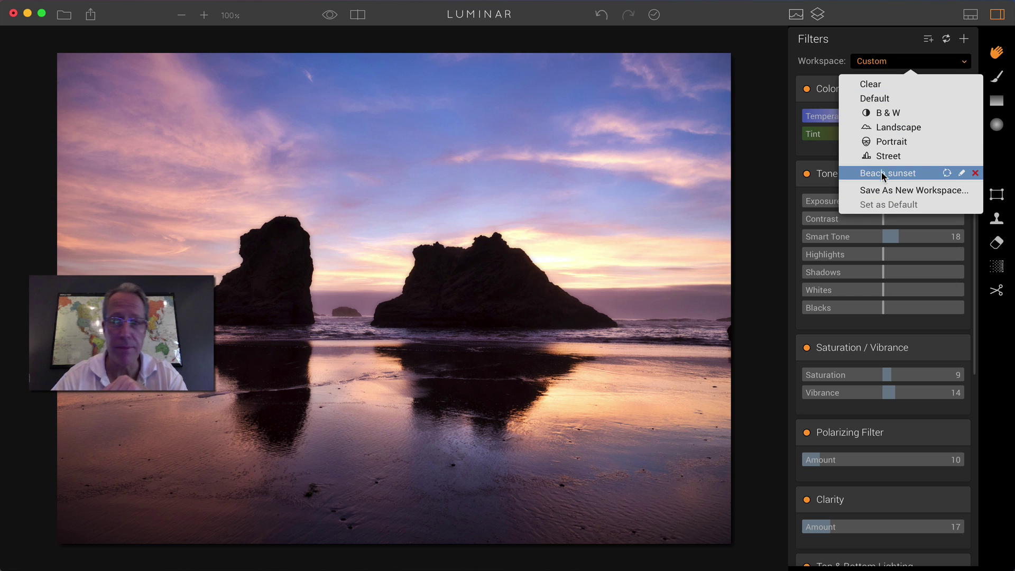
{"action": "left_click", "coordinate": [884, 188]}
{"action": "type", "text": "B"}
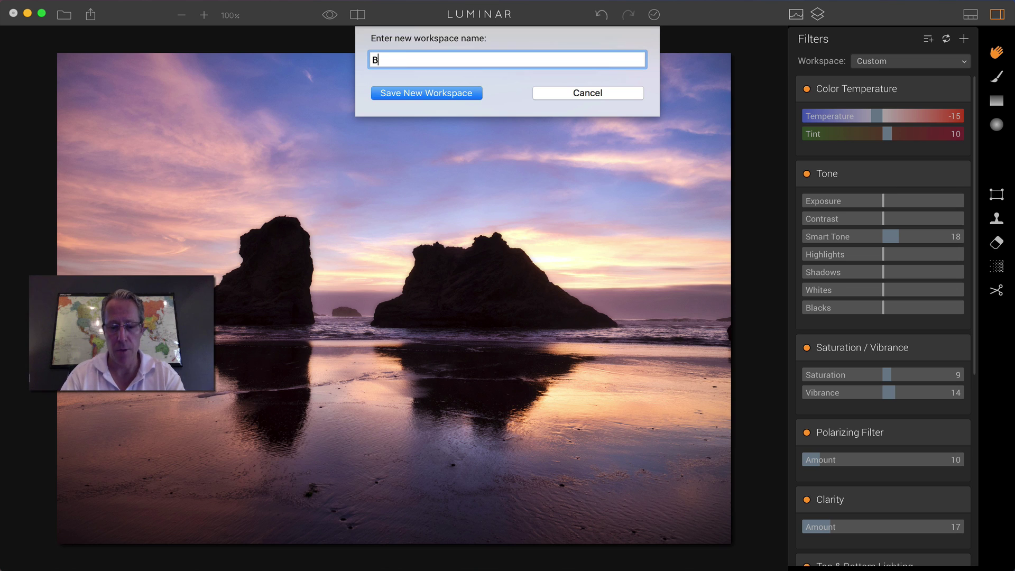
{"action": "type", "text": "each happy hour"}
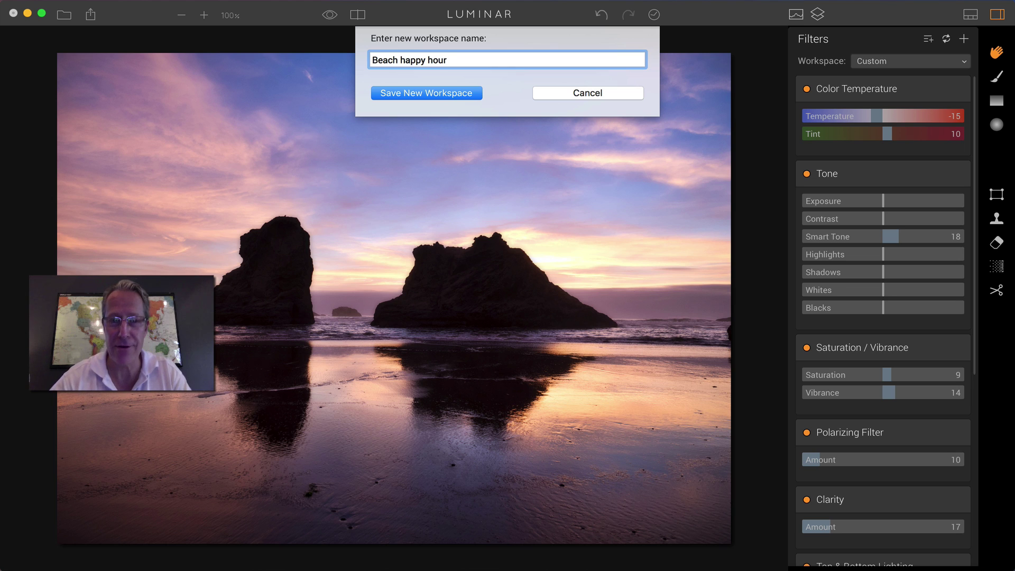
{"action": "left_click", "coordinate": [455, 95]}
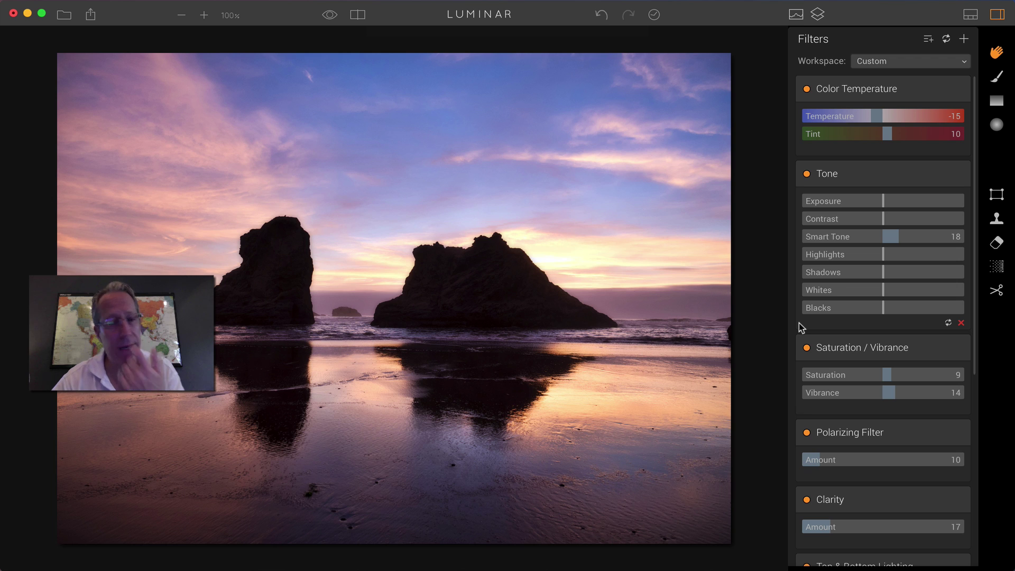
{"action": "left_click", "coordinate": [890, 63]}
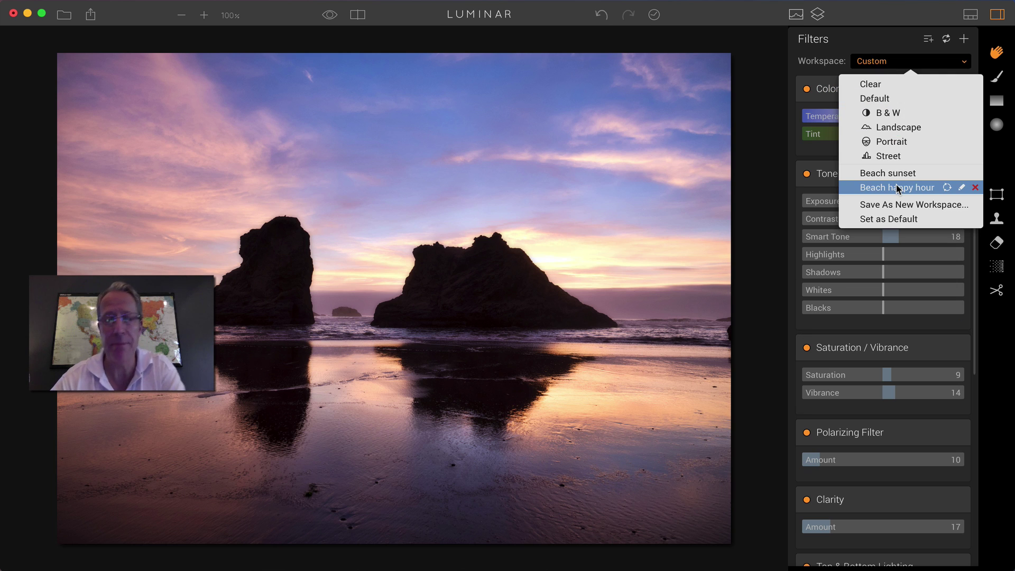
{"action": "left_click", "coordinate": [777, 124]}
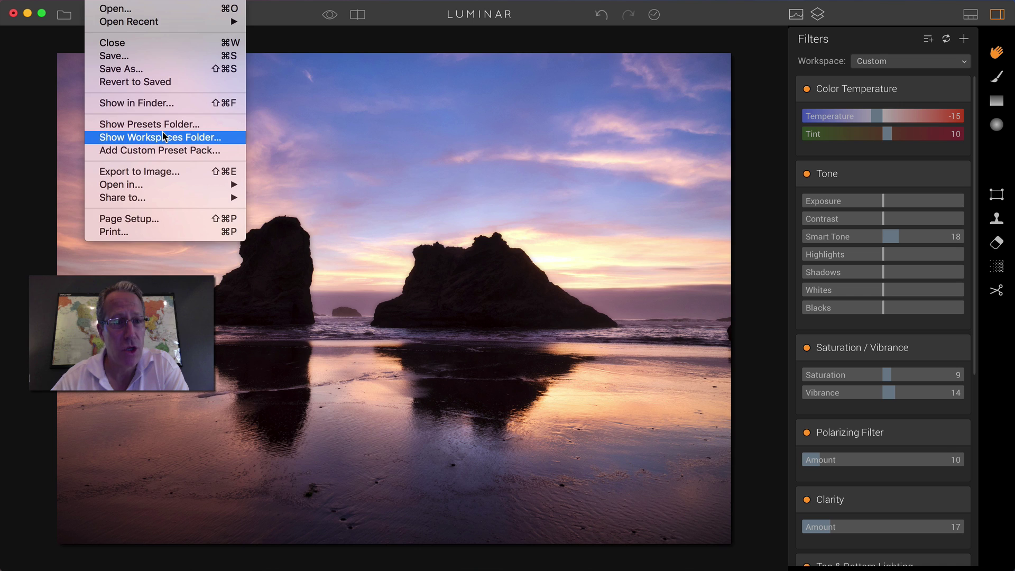
{"action": "left_click", "coordinate": [170, 138]}
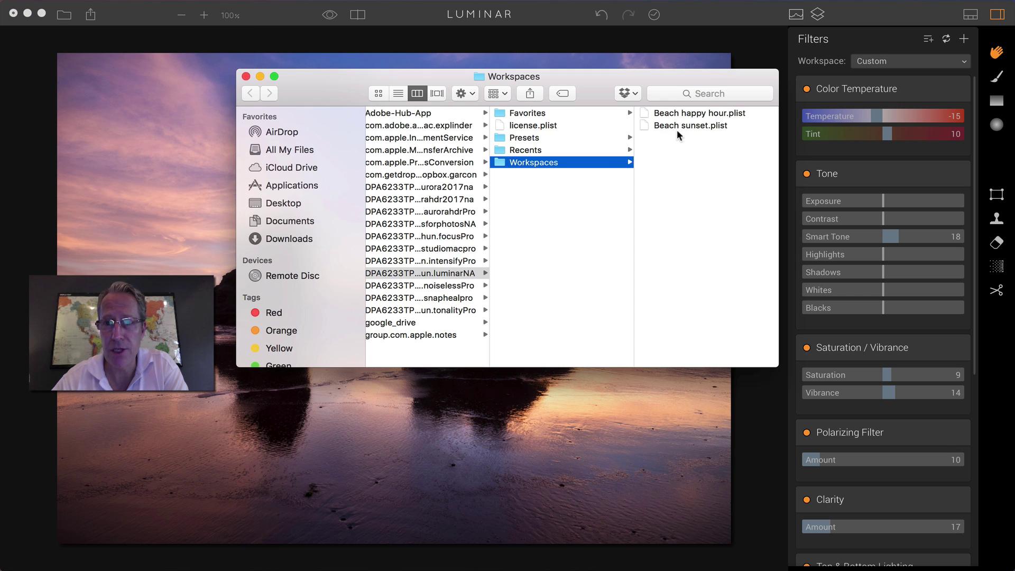
{"action": "left_click", "coordinate": [246, 77]}
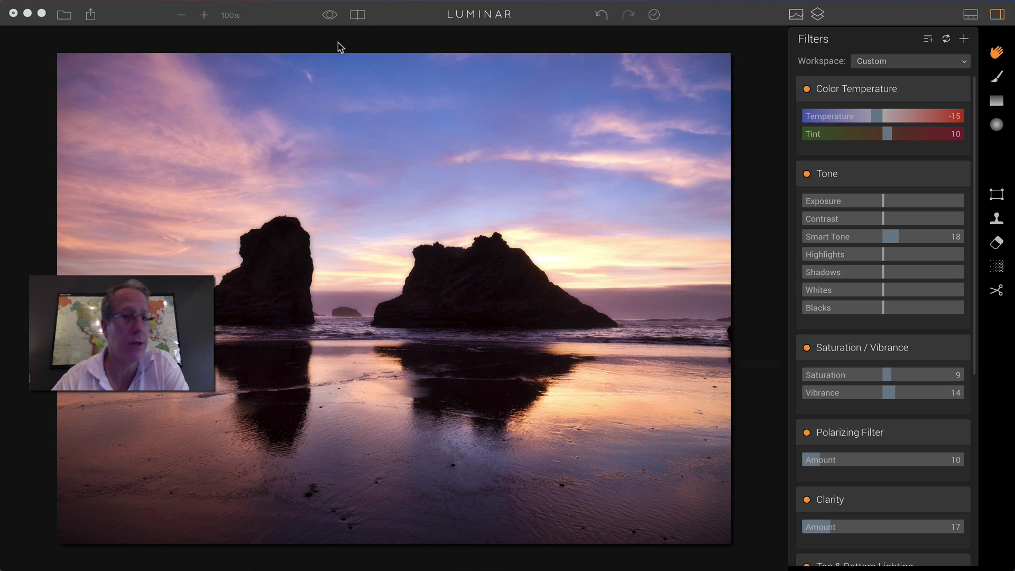
Step: Switch to the Beach sunset workspace and glance over its filters
{"action": "left_click", "coordinate": [893, 62]}
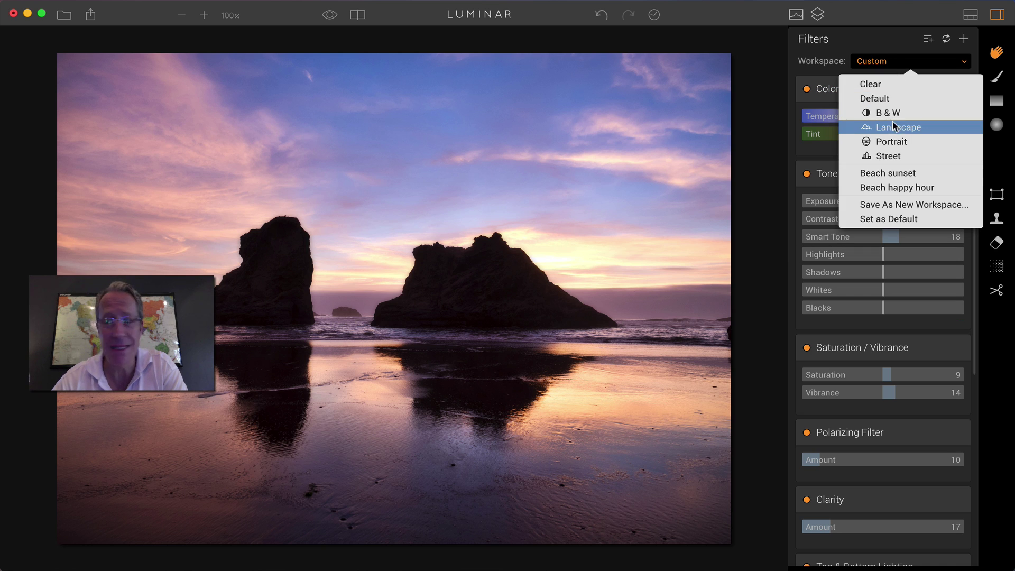
{"action": "left_click", "coordinate": [890, 174]}
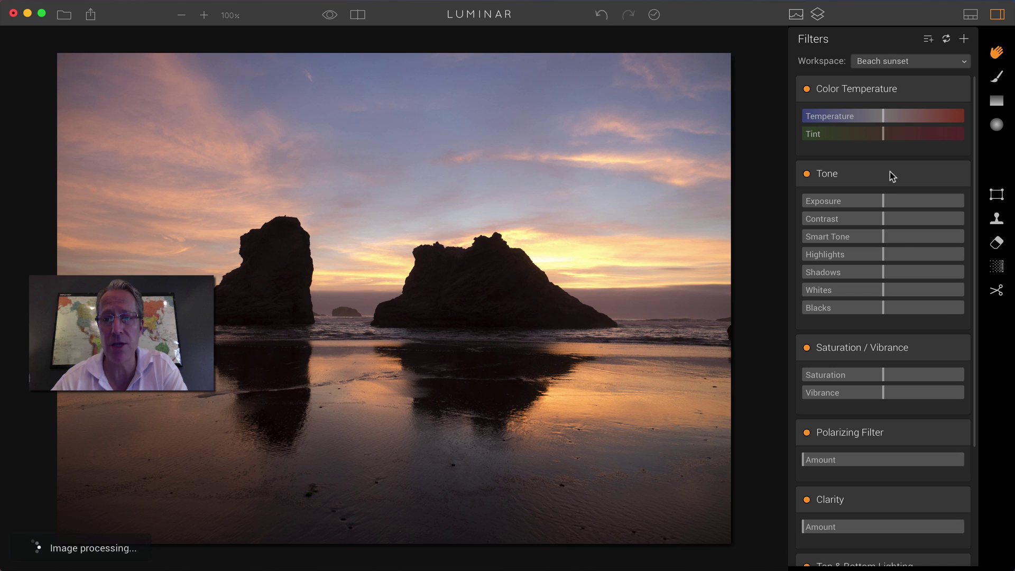
{"action": "scroll", "coordinate": [905, 260], "scroll_direction": "down", "scroll_amount": 3}
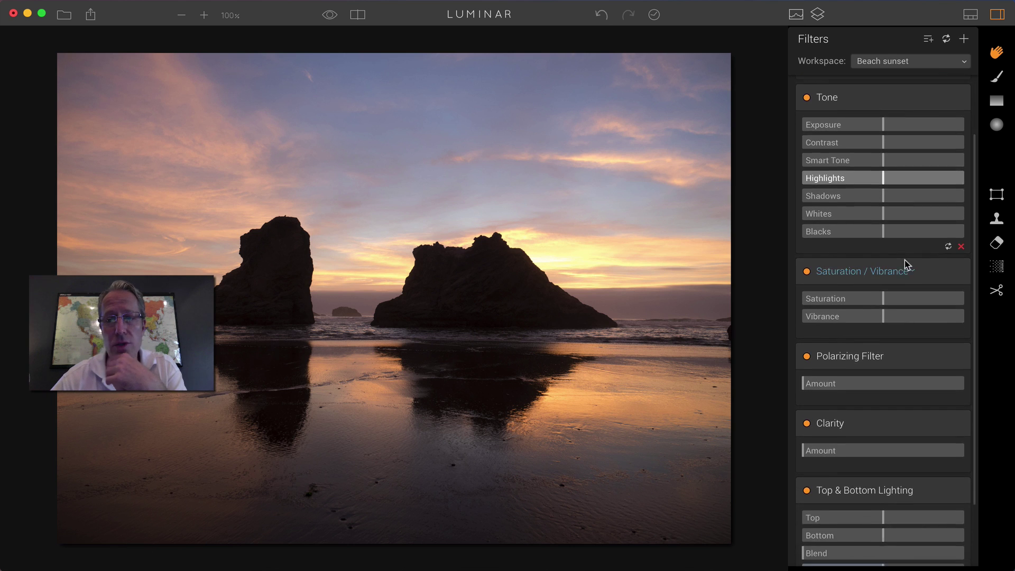
{"action": "scroll", "coordinate": [900, 115], "scroll_direction": "up", "scroll_amount": 3}
Step: Load the Beach happy hour workspace and review its filter stack down to Orton Effect
{"action": "left_click", "coordinate": [894, 61]}
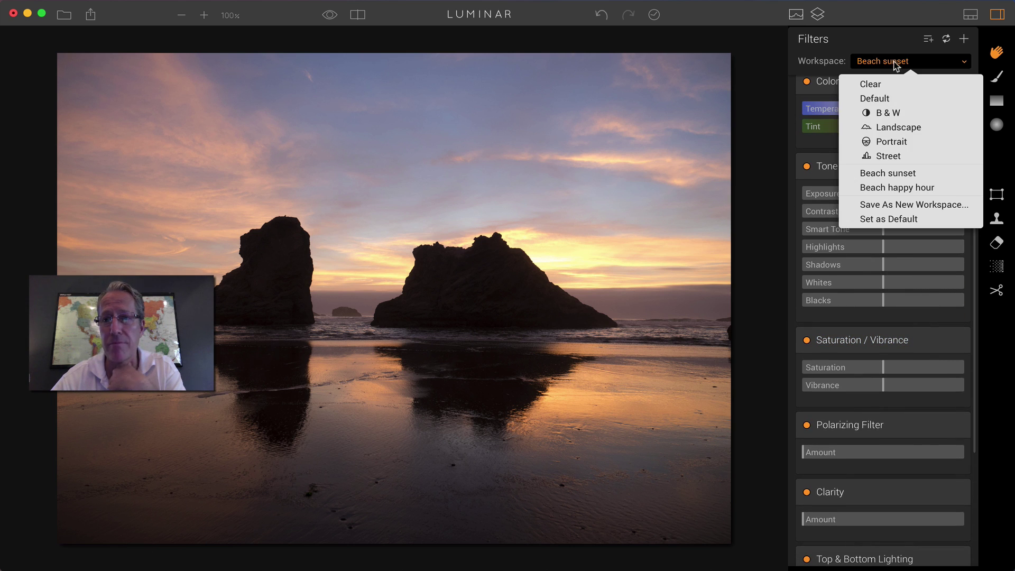
{"action": "left_click", "coordinate": [889, 188]}
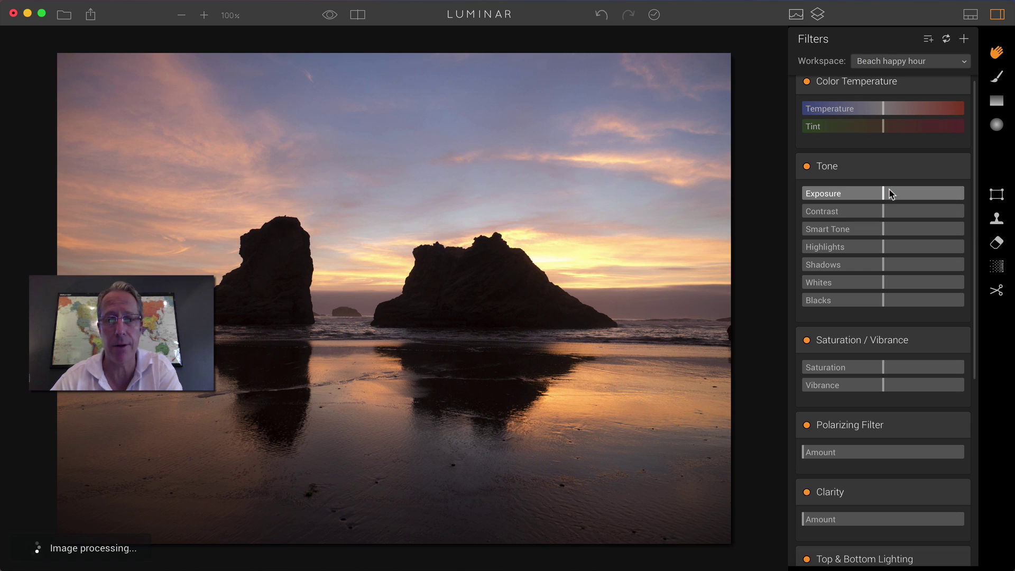
{"action": "scroll", "coordinate": [893, 242], "scroll_direction": "down", "scroll_amount": 10}
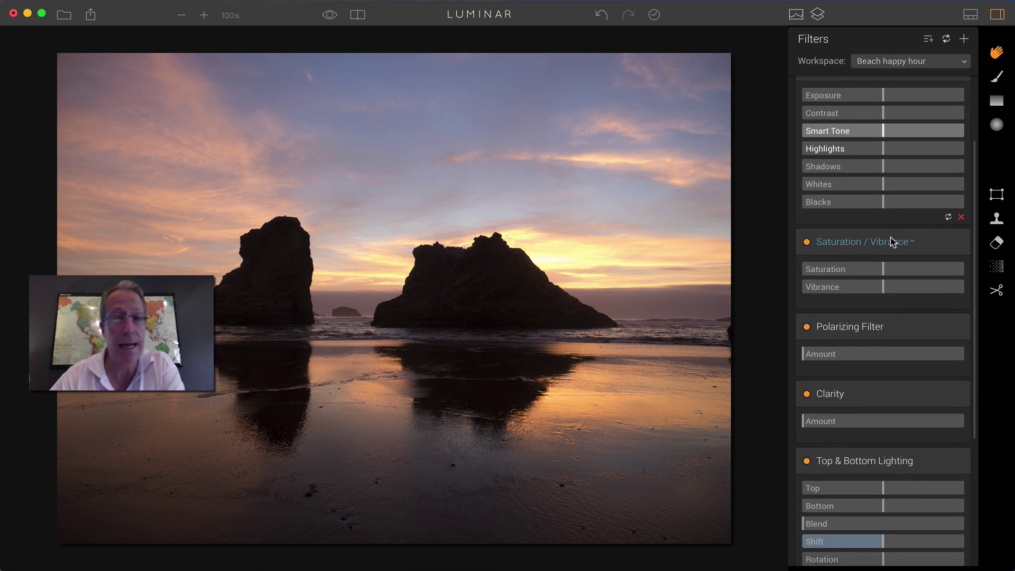
{"action": "scroll", "coordinate": [893, 242], "scroll_direction": "down", "scroll_amount": 1}
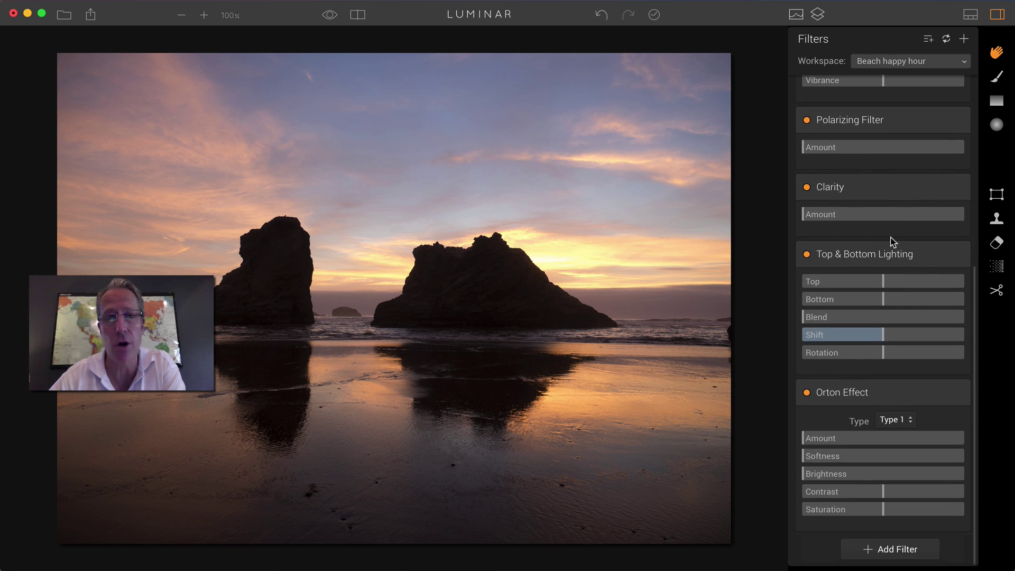
{"action": "scroll", "coordinate": [893, 241], "scroll_direction": "up", "scroll_amount": 10}
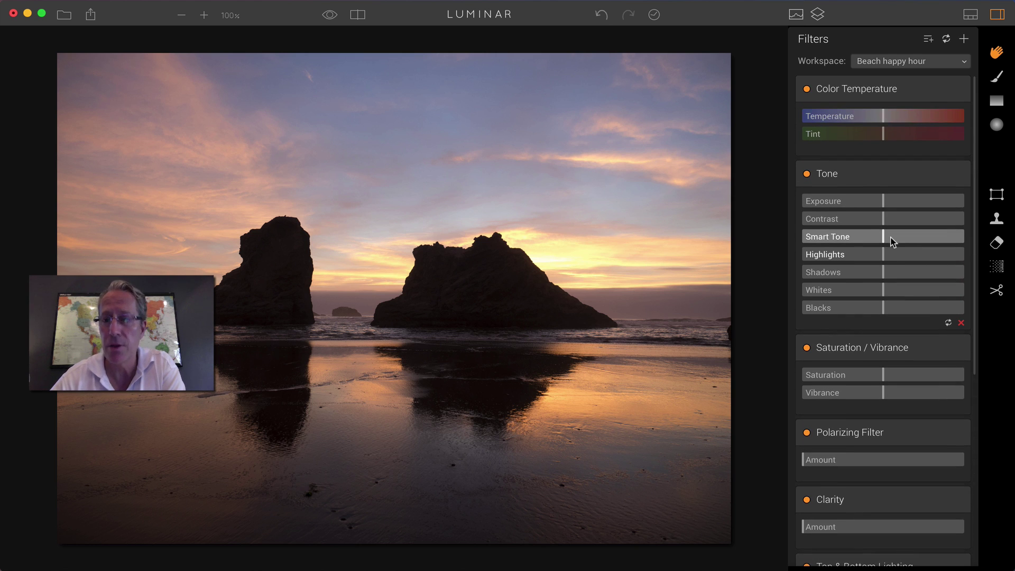